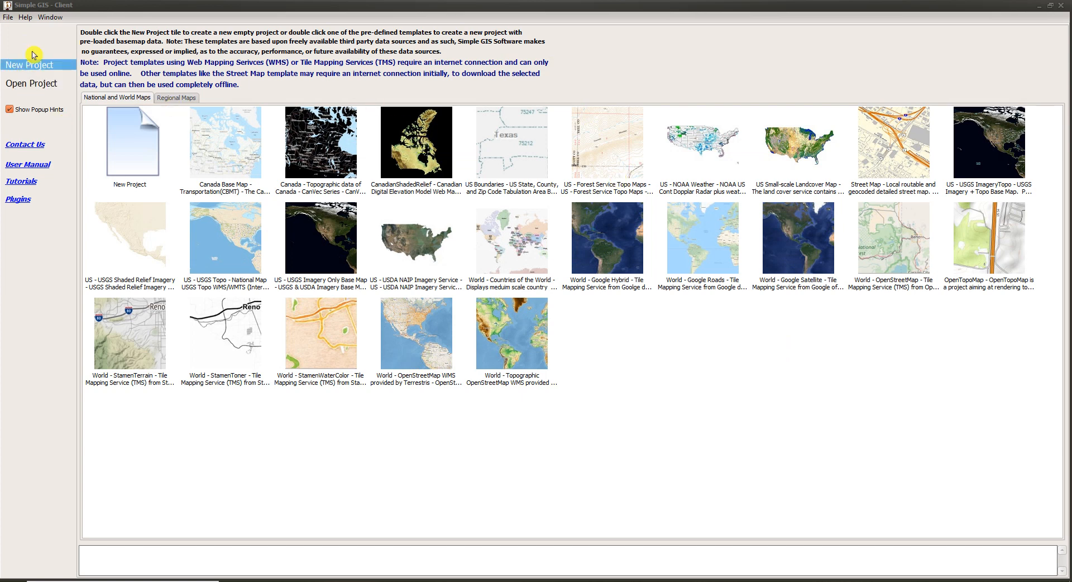
# Step: Create a new project from the Street Map template for local routable and geocoded detailed street maps
pyautogui.click(30, 88)
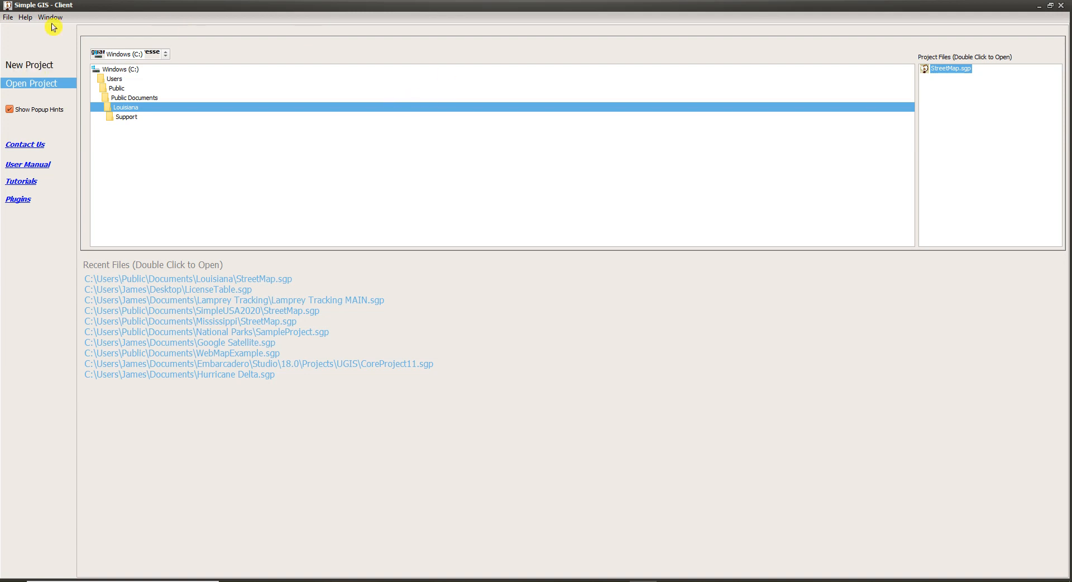
pyautogui.click(29, 65)
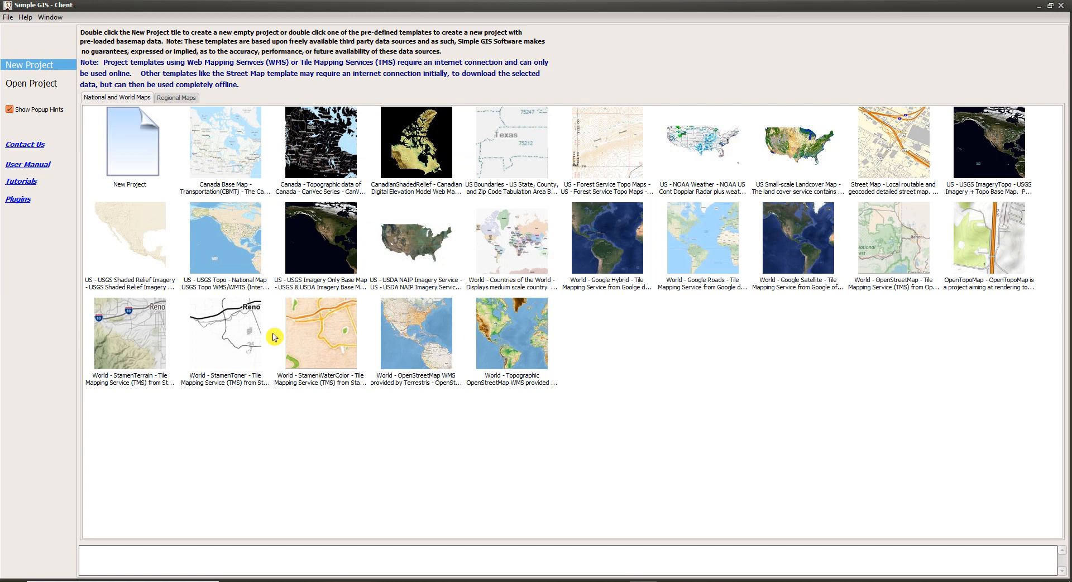
pyautogui.moveTo(155, 337)
pyautogui.moveTo(489, 233)
pyautogui.moveTo(442, 211)
pyautogui.moveTo(666, 290)
pyautogui.click(879, 138)
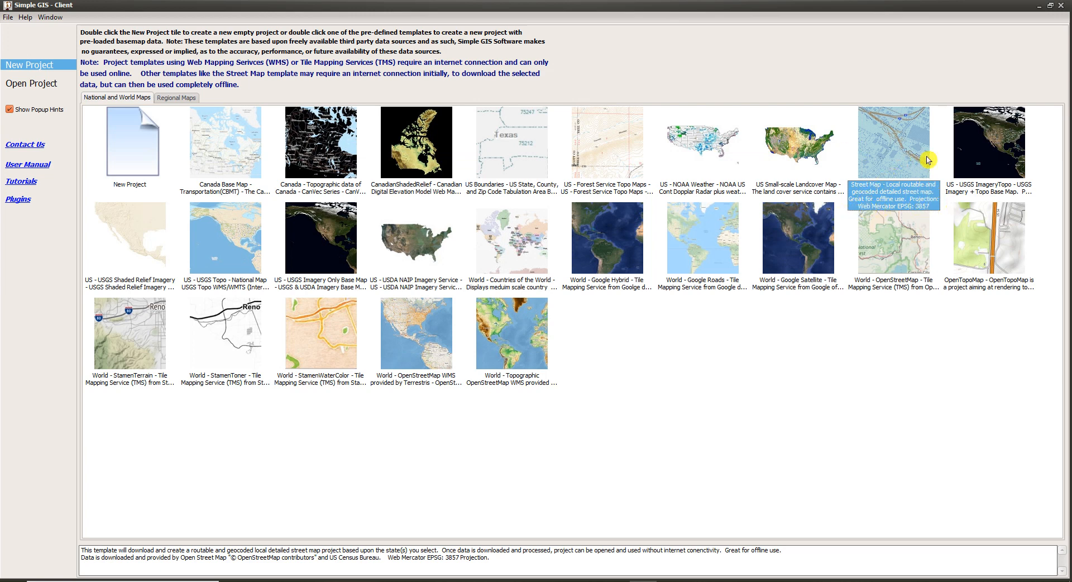
pyautogui.doubleClick(896, 156)
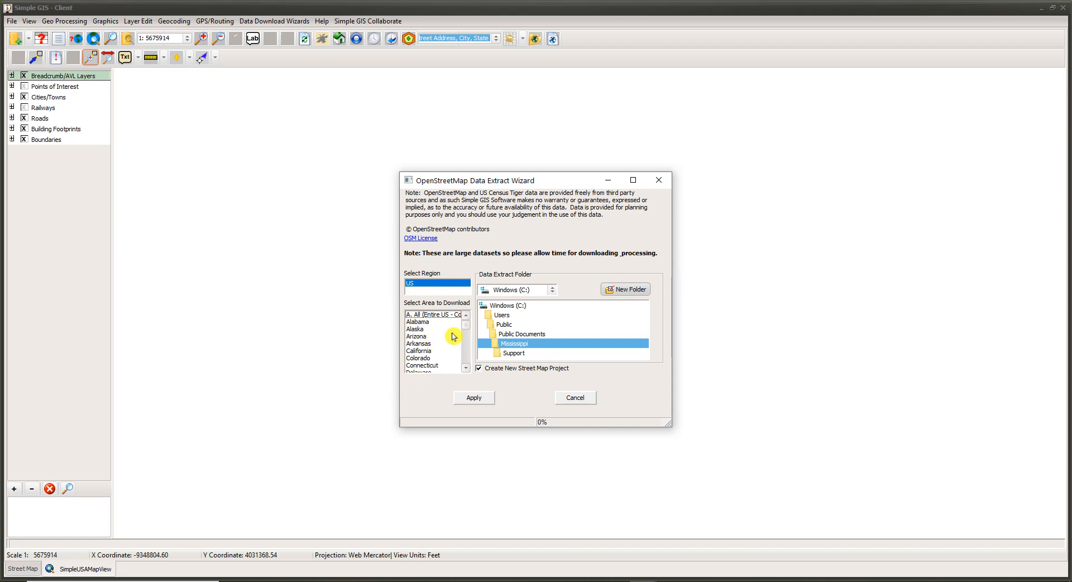
# Step: Check the download sizes of the entire US and Arkansas data extracts
pyautogui.scroll(-4, 465, 338)
pyautogui.scroll(-2, 465, 338)
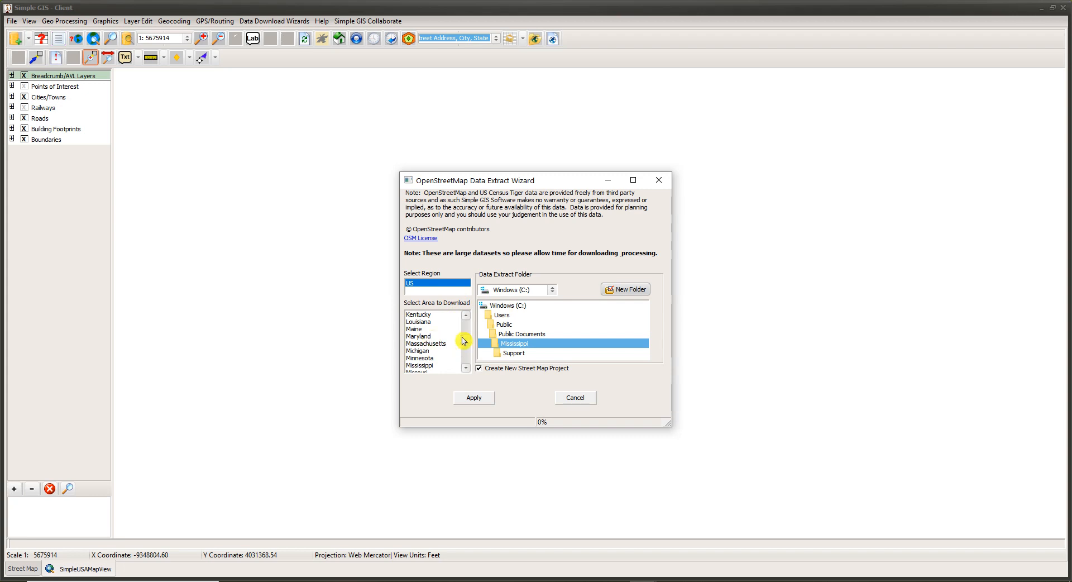
pyautogui.scroll(6, 464, 340)
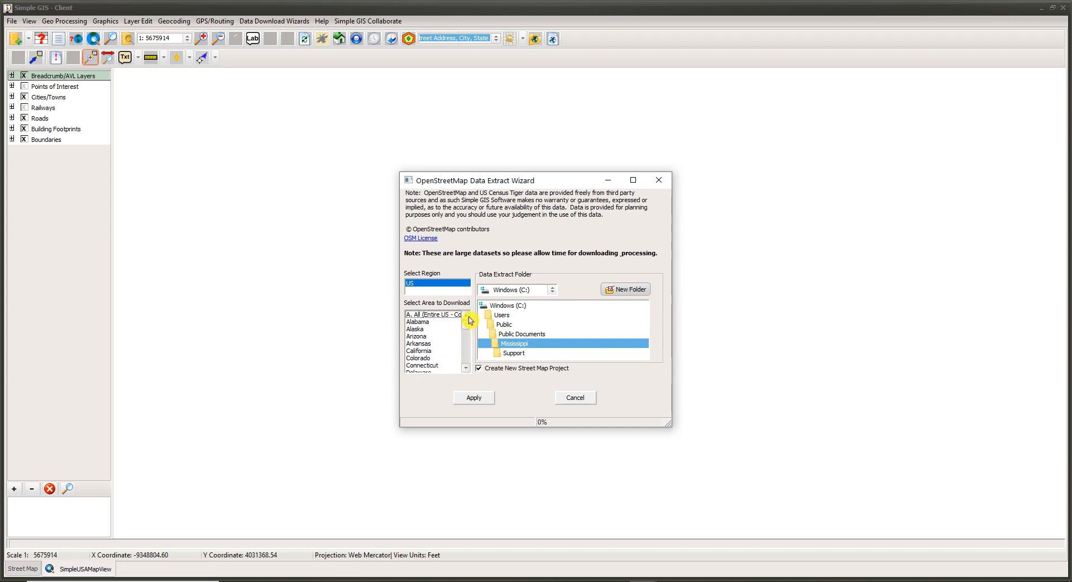
pyautogui.click(428, 316)
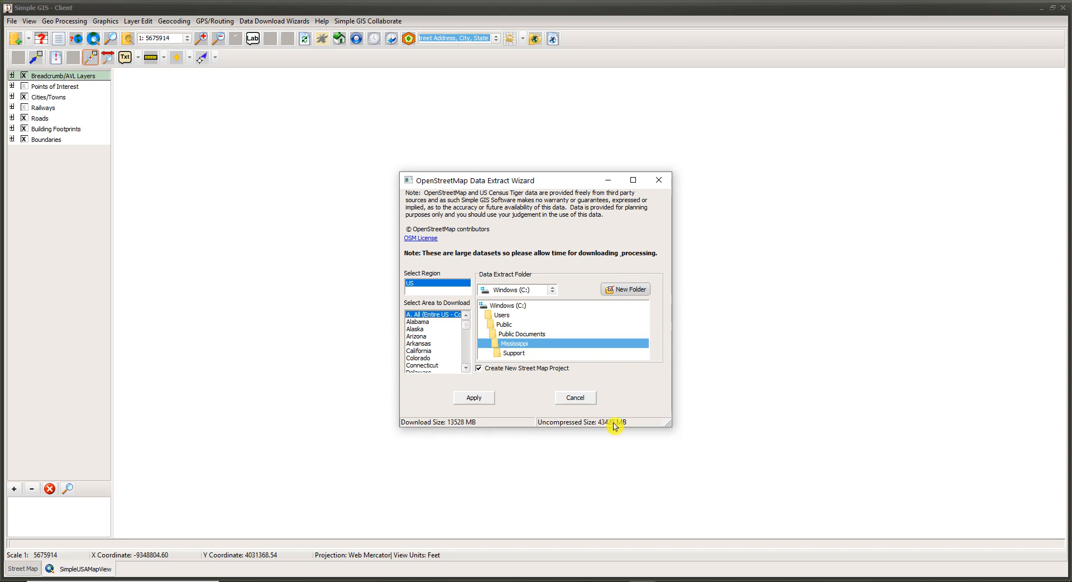
pyautogui.click(431, 345)
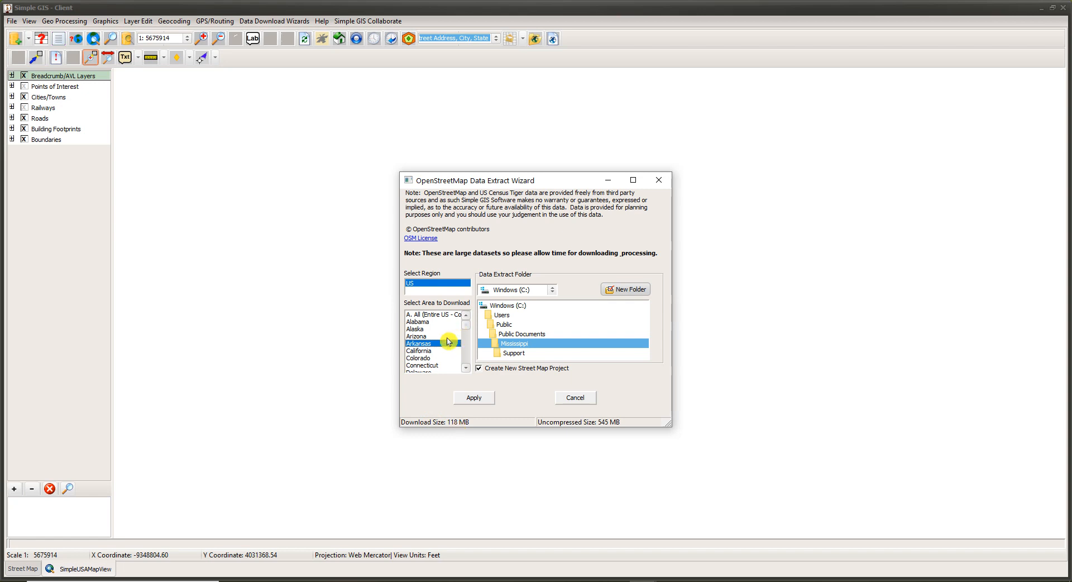
# Step: Choose Louisiana as the area to download in the US region
pyautogui.scroll(-3, 447, 363)
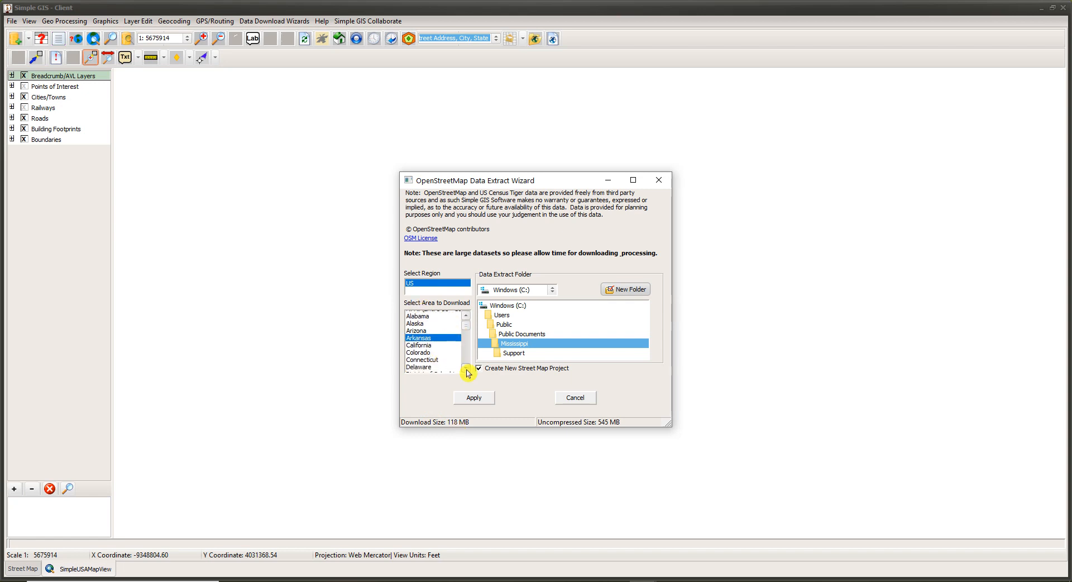
pyautogui.click(466, 369)
pyautogui.click(466, 369)
pyautogui.click(466, 369)
pyautogui.click(466, 370)
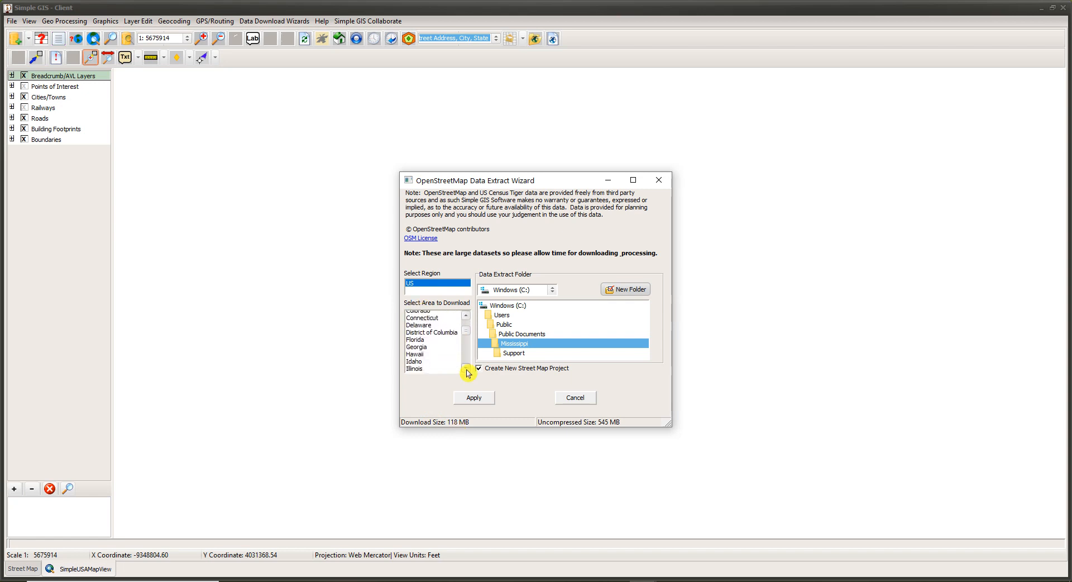
pyautogui.click(466, 370)
pyautogui.click(467, 369)
pyautogui.click(467, 369)
pyautogui.click(467, 370)
pyautogui.click(467, 369)
pyautogui.click(467, 369)
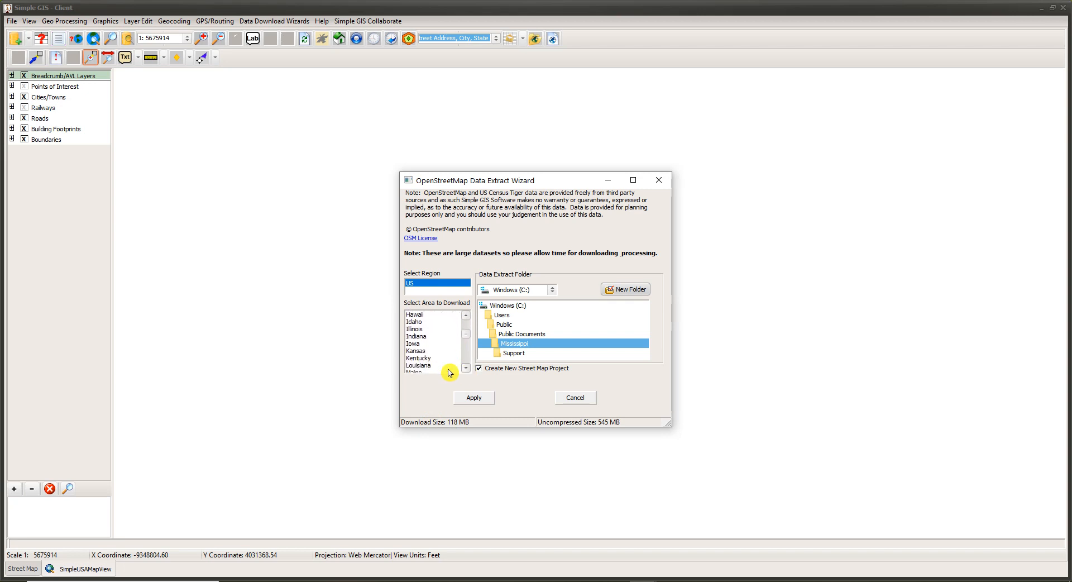
pyautogui.click(436, 365)
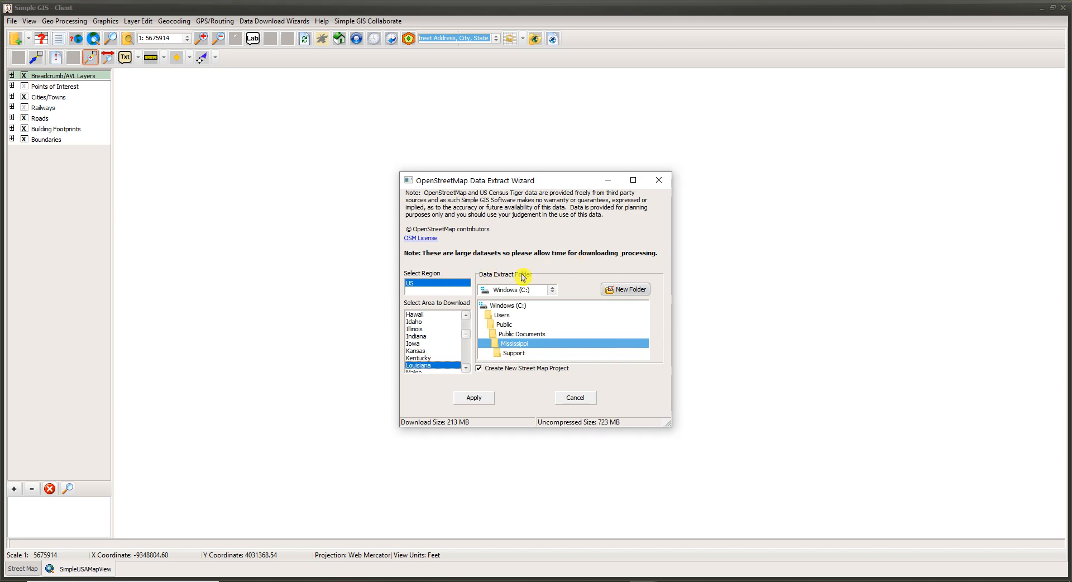
# Step: Set the data extract folder to Louisiana under Public Documents and run the extract with a new street map project
pyautogui.doubleClick(517, 335)
pyautogui.scroll(-6, 537, 328)
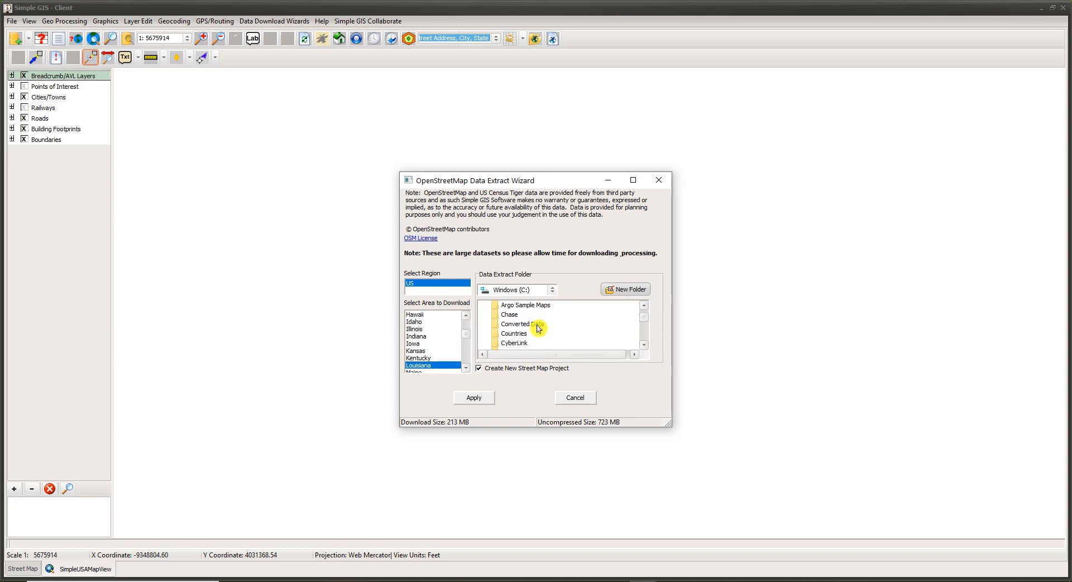
pyautogui.scroll(-5, 538, 328)
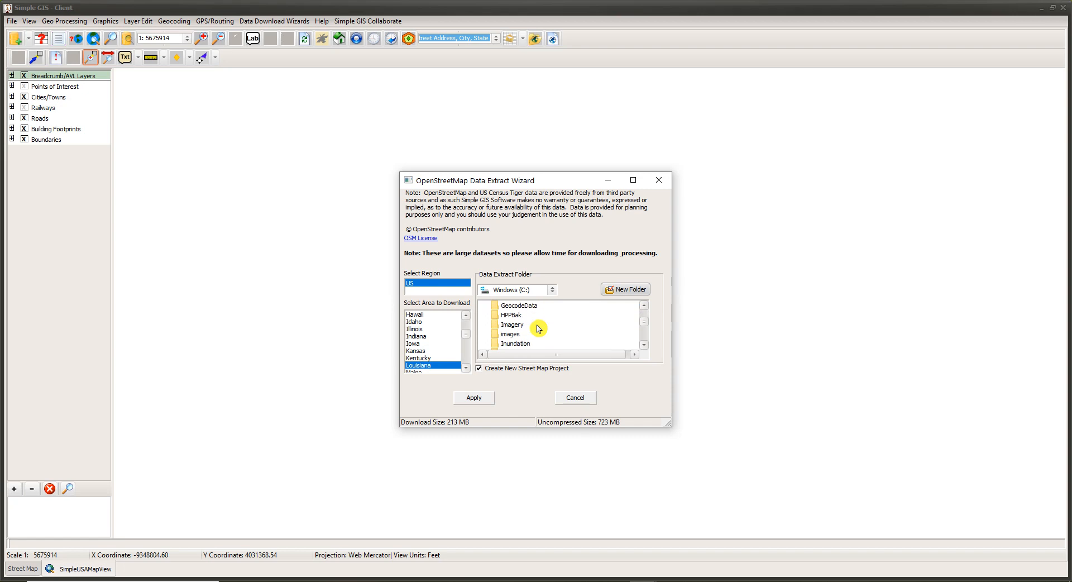
pyautogui.scroll(-2, 537, 329)
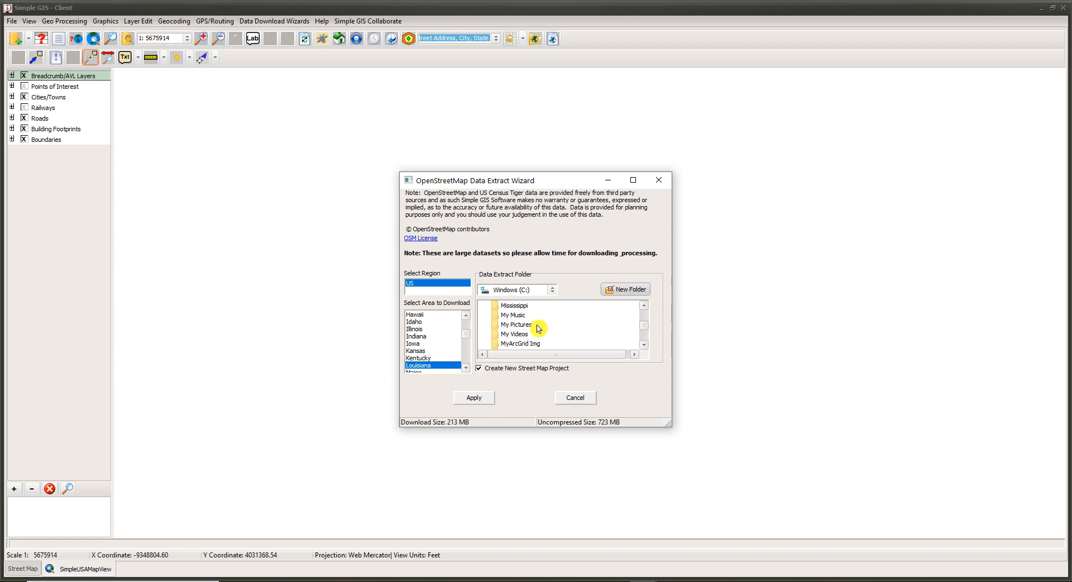
pyautogui.scroll(5, 537, 328)
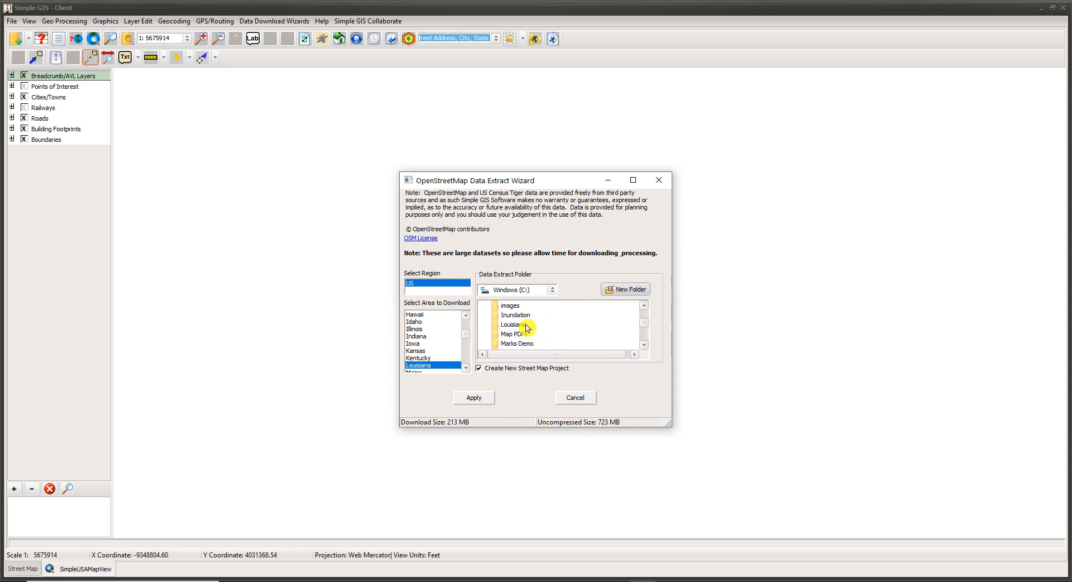
pyautogui.doubleClick(539, 326)
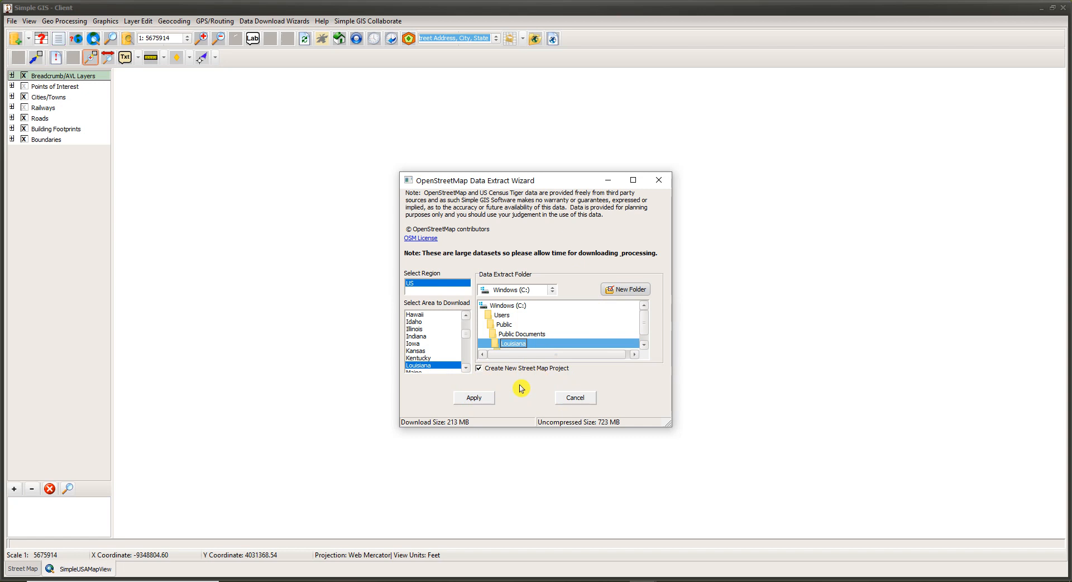
pyautogui.click(482, 400)
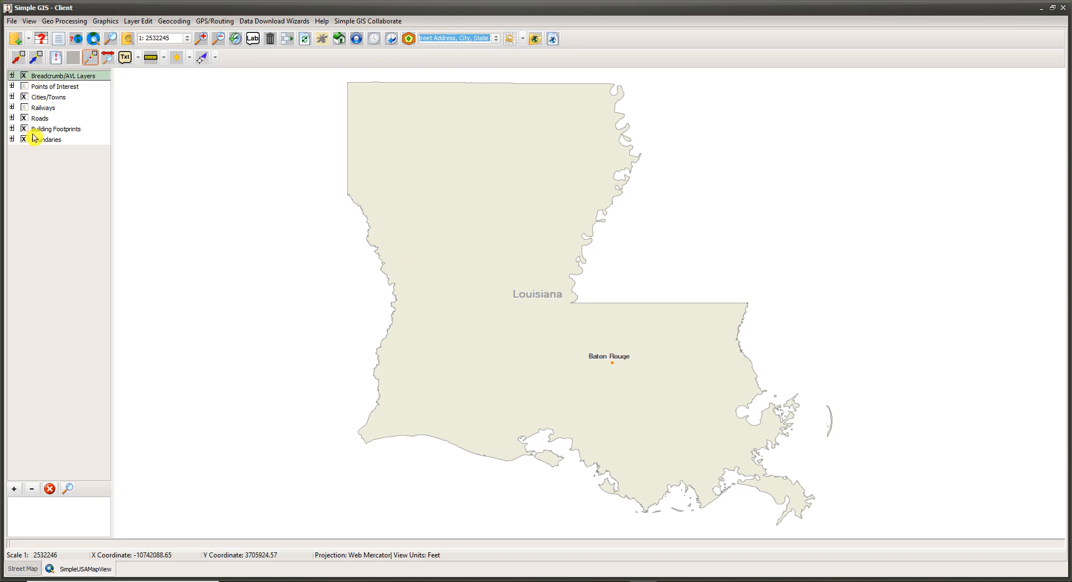
# Step: Save the Louisiana street map project
pyautogui.click(24, 108)
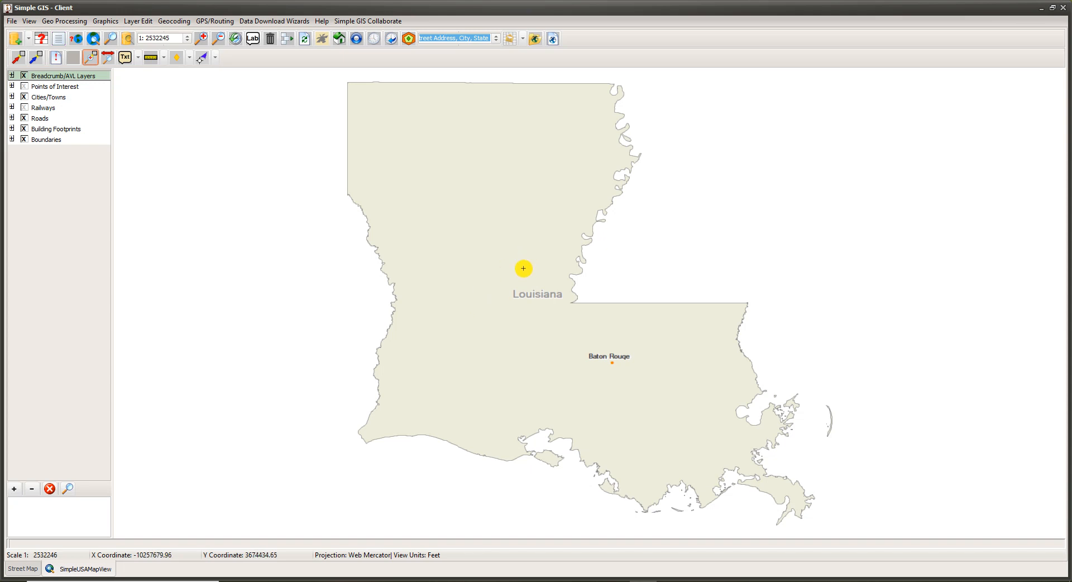
pyautogui.click(12, 21)
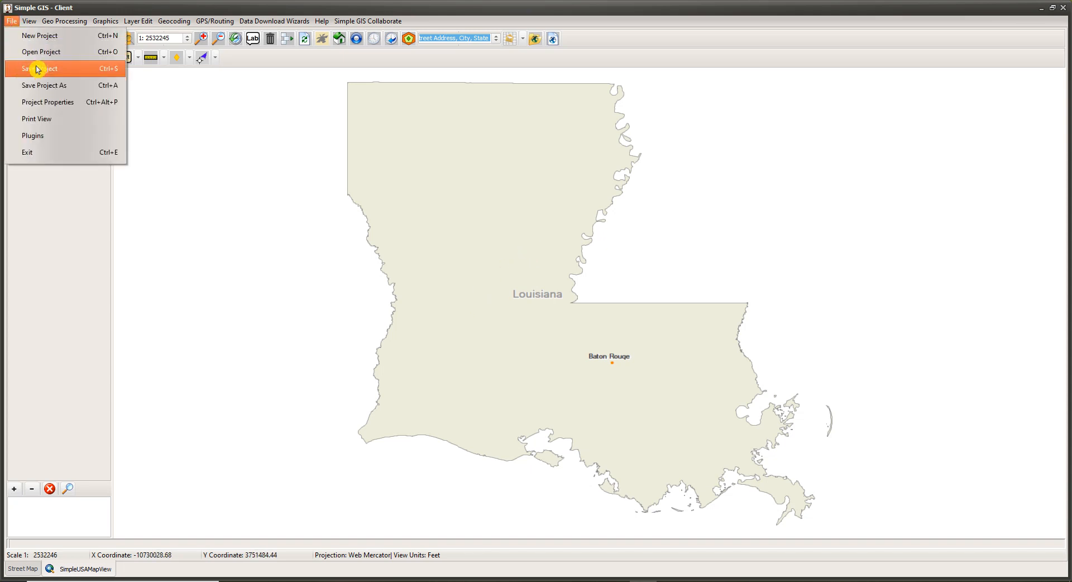
pyautogui.click(49, 72)
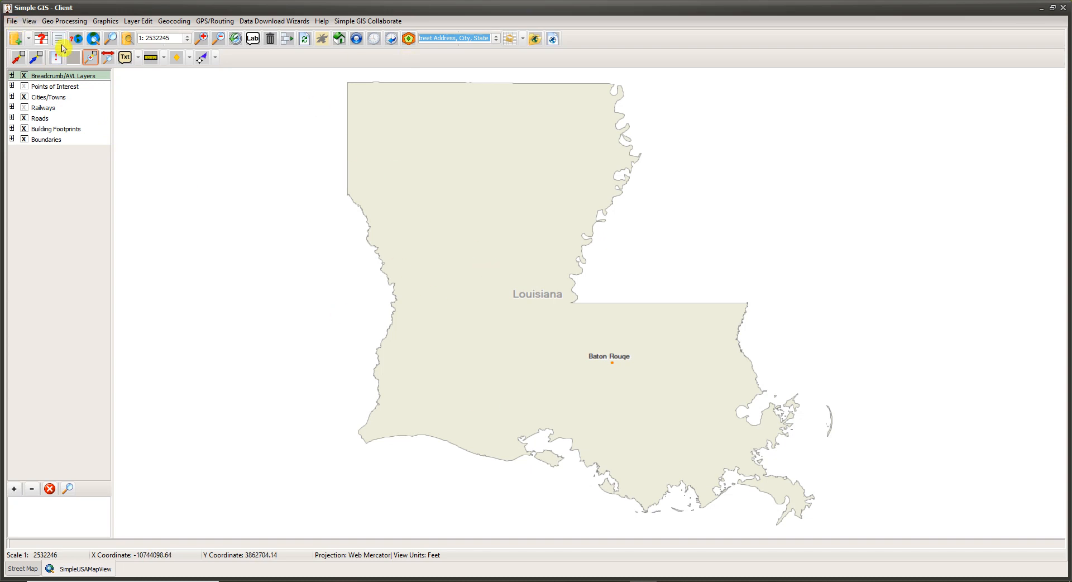
# Step: Return to the project start page and open StreetMap.sgp from the Louisiana folder
pyautogui.click(10, 21)
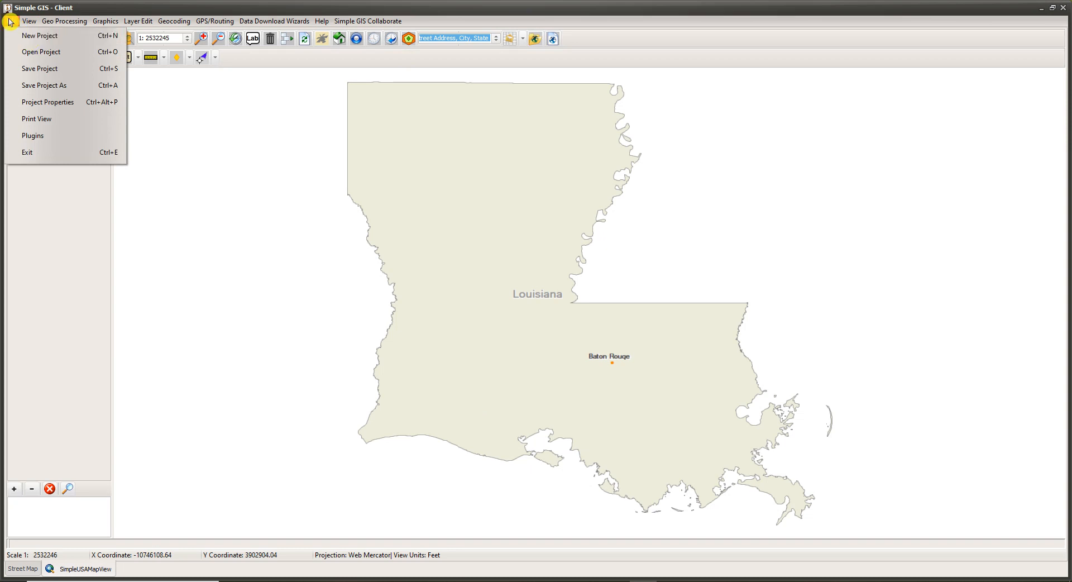
pyautogui.click(37, 40)
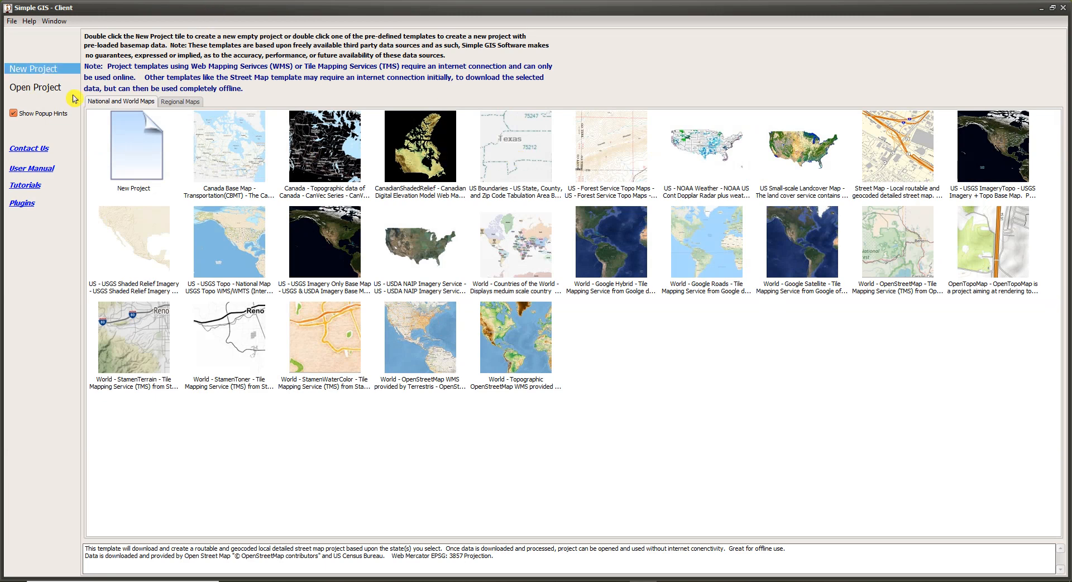
pyautogui.click(41, 93)
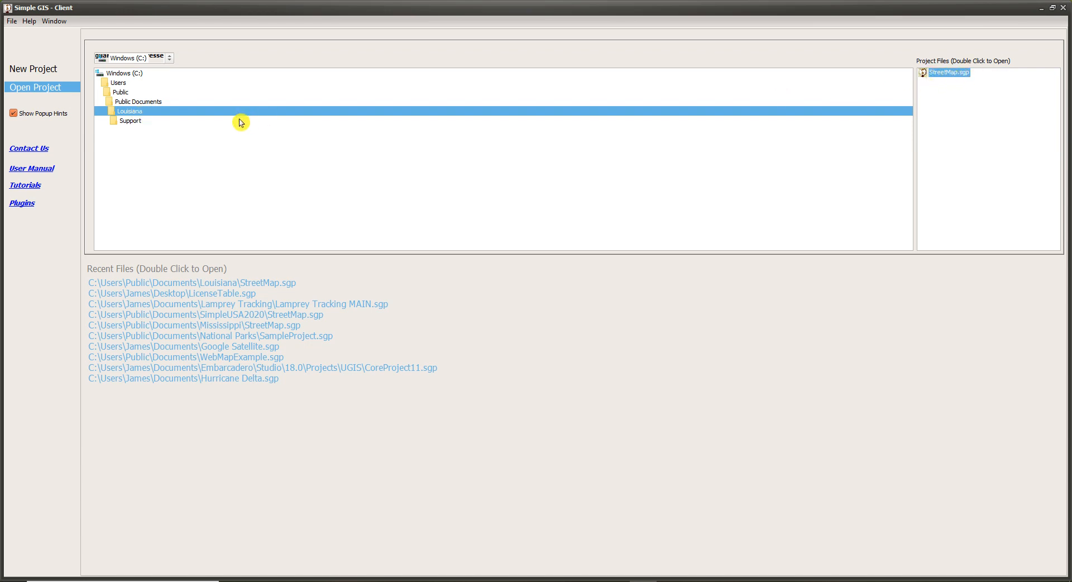
pyautogui.doubleClick(947, 78)
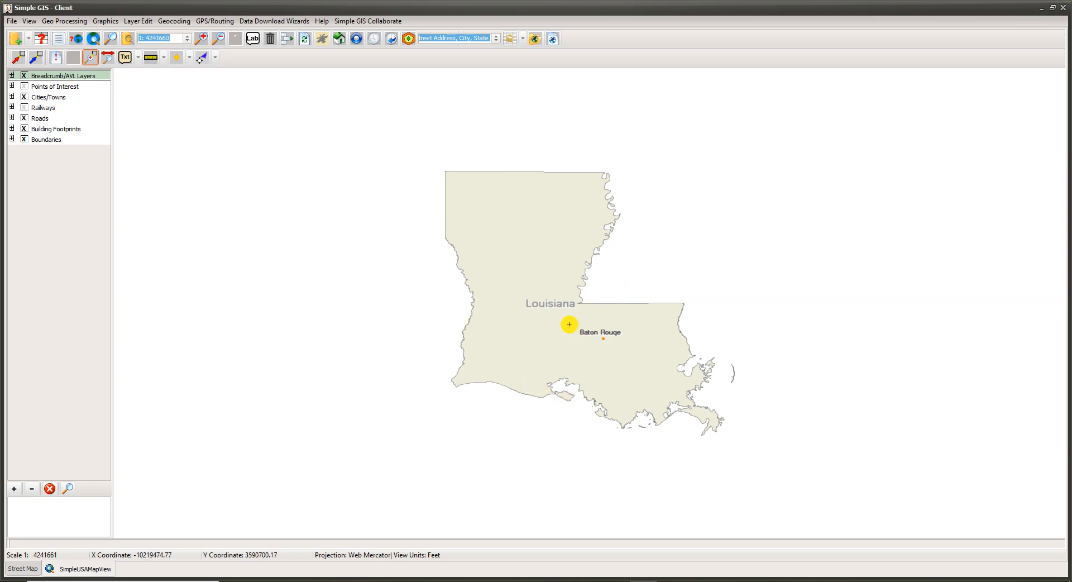
# Step: Expand the Boundaries, Building Footprints and Roads layer groups to examine their sublayers and symbols
pyautogui.scroll(2, 591, 328)
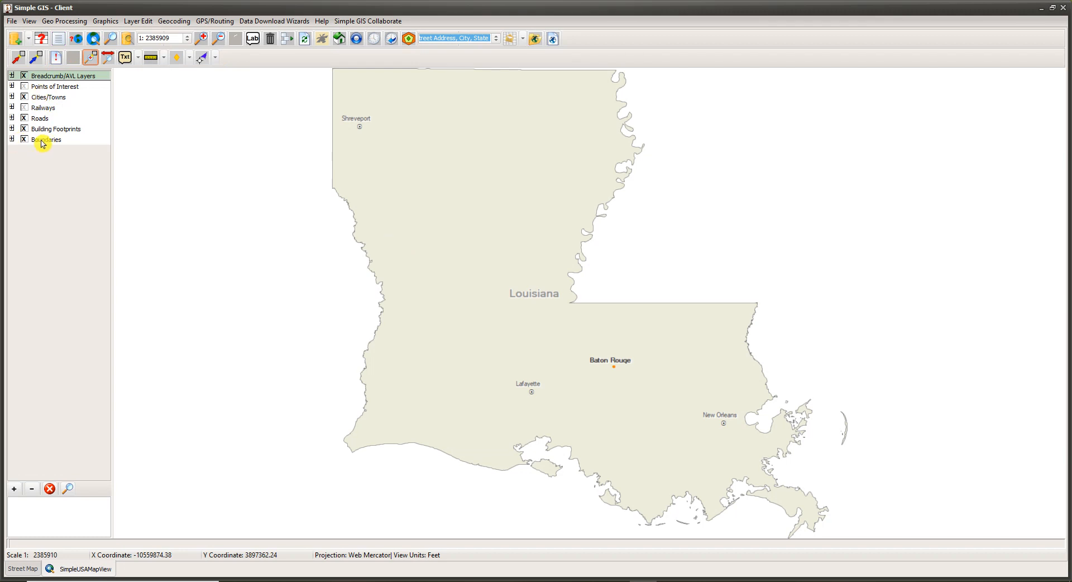
pyautogui.click(11, 139)
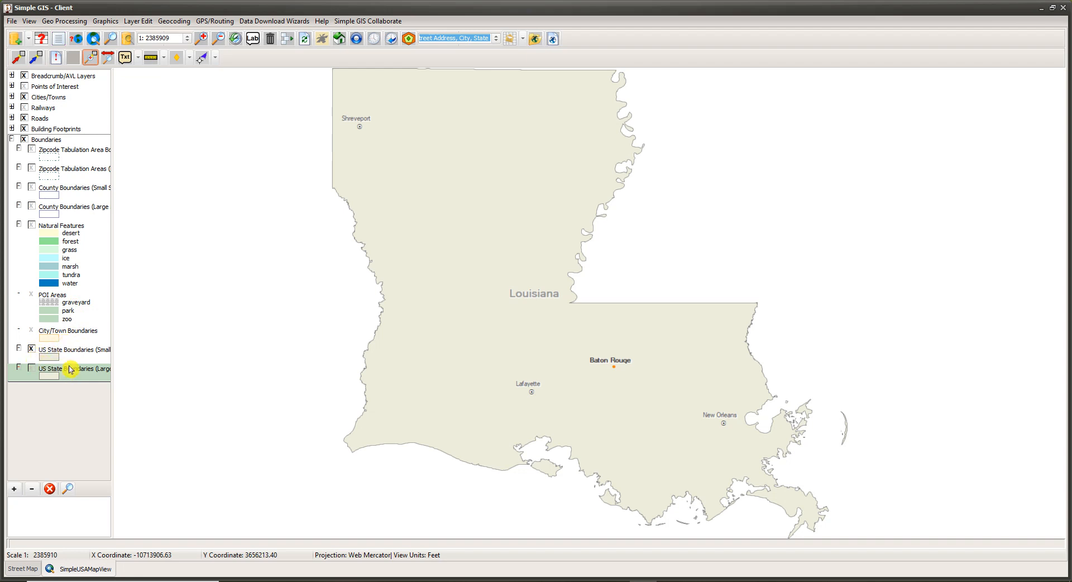
pyautogui.click(12, 128)
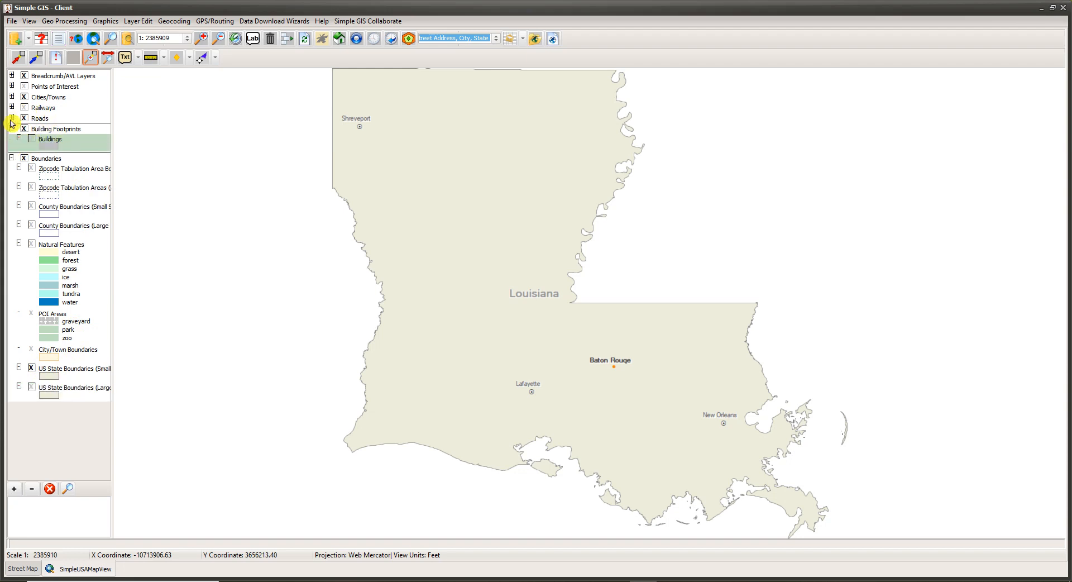
pyautogui.click(12, 118)
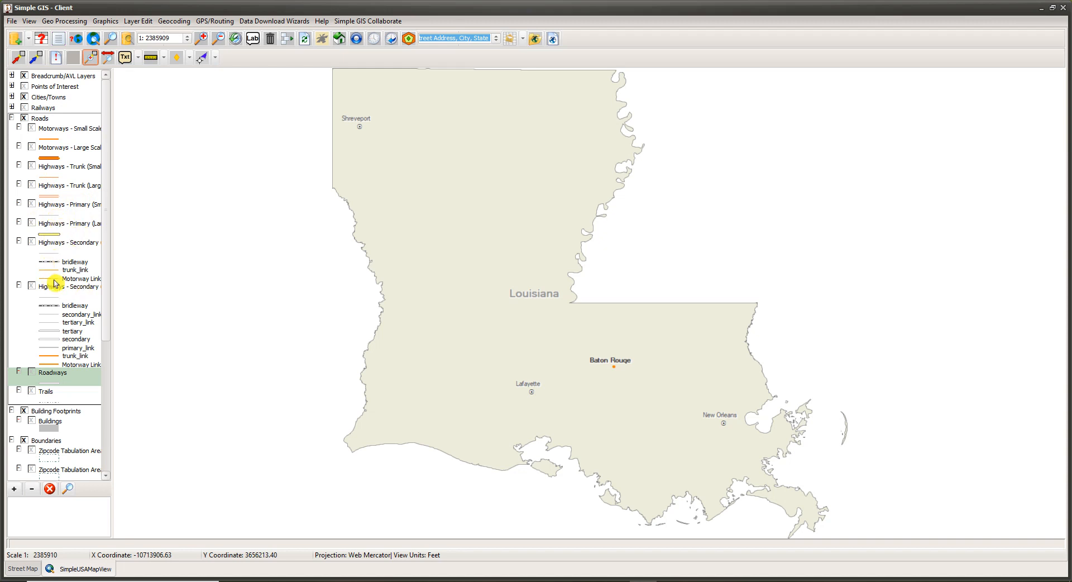
pyautogui.scroll(-1, 66, 322)
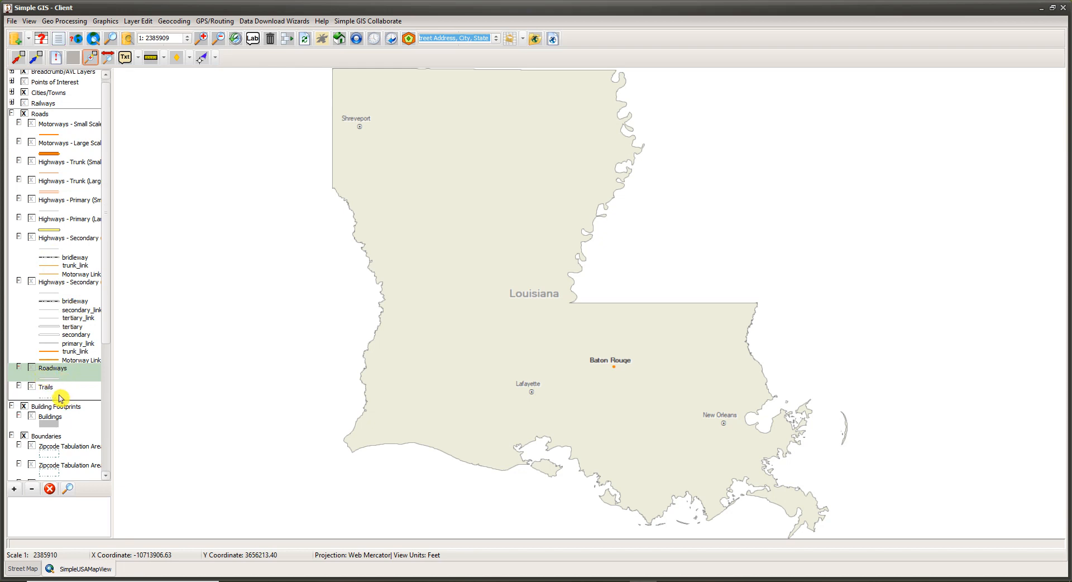
# Step: Expand the Railways and Cities/Towns layers, and review the Points of Interest symbols before collapsing that legend
pyautogui.doubleClick(25, 105)
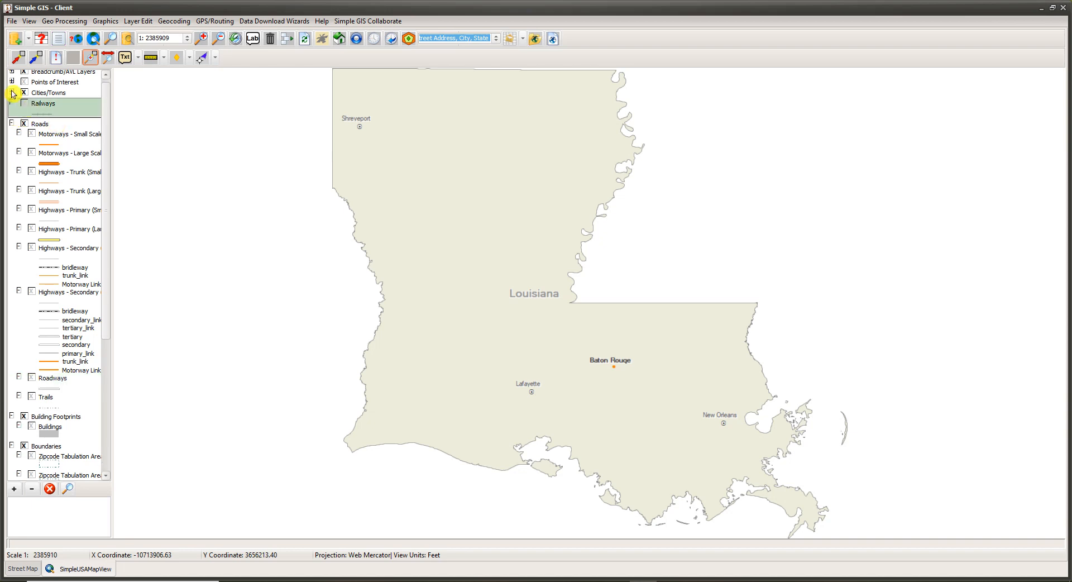
pyautogui.click(12, 92)
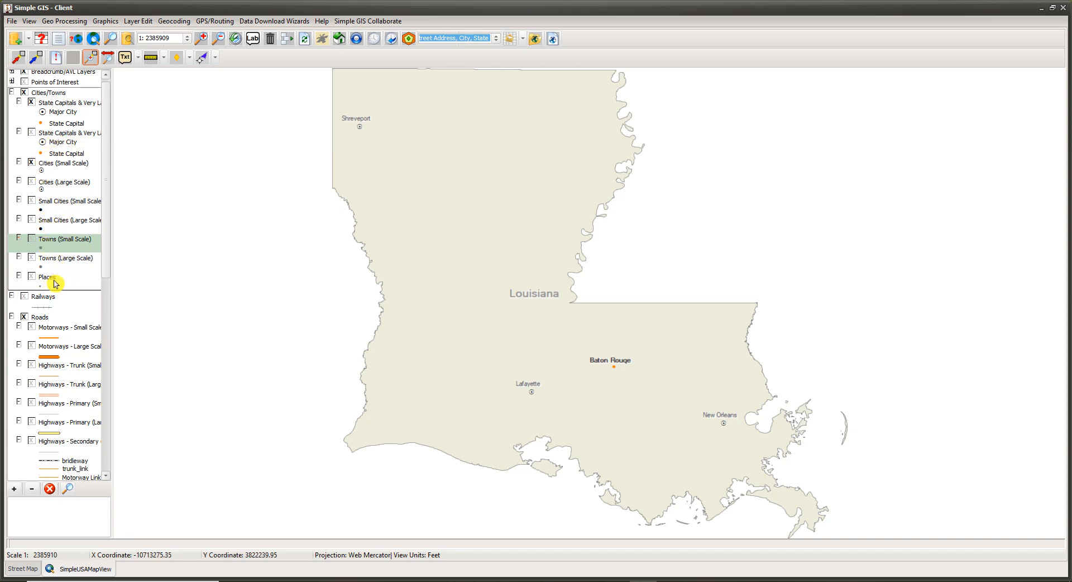
pyautogui.scroll(1, 55, 266)
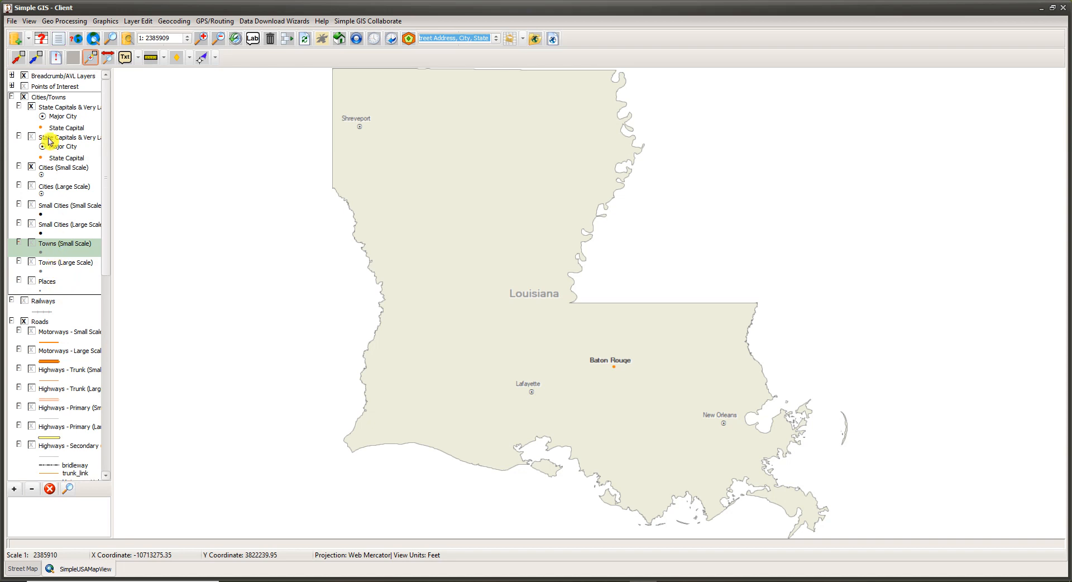
pyautogui.click(11, 86)
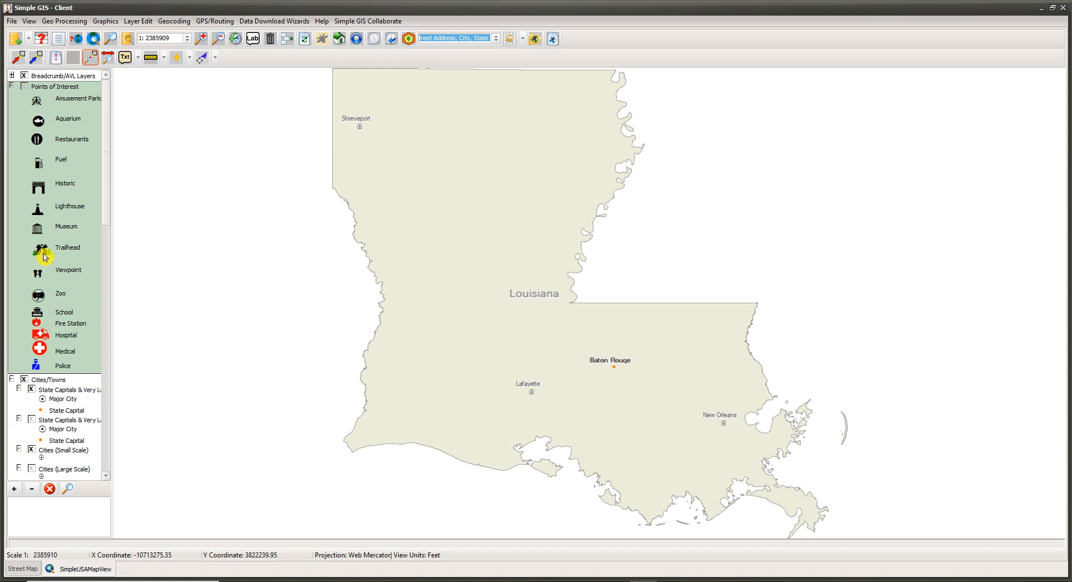
pyautogui.click(12, 87)
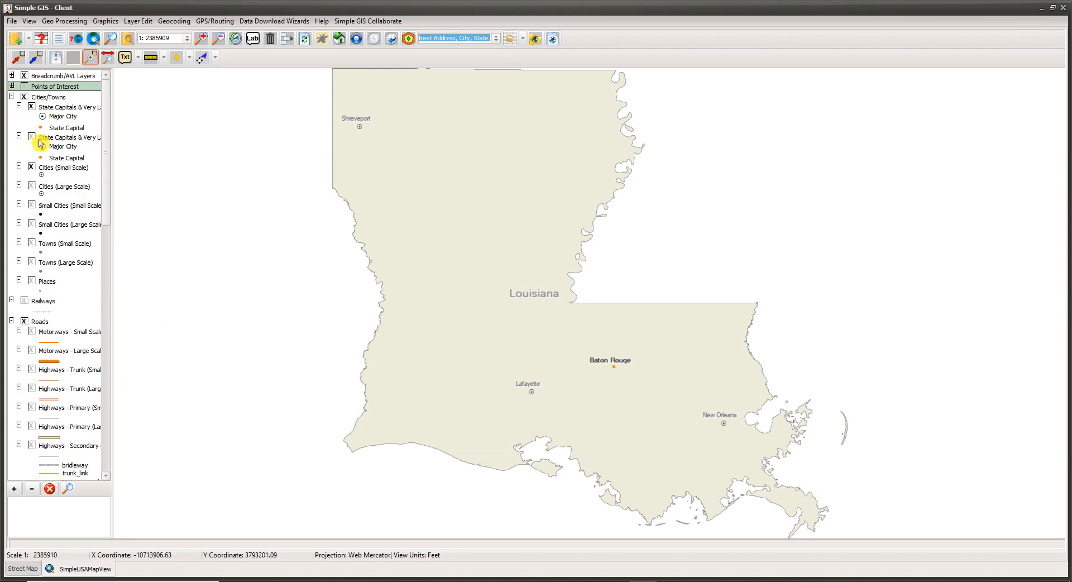
# Step: Zoom the map in on Natchitoches to examine which scale-dependent city, railway and road layers draw
pyautogui.scroll(-1, 42, 355)
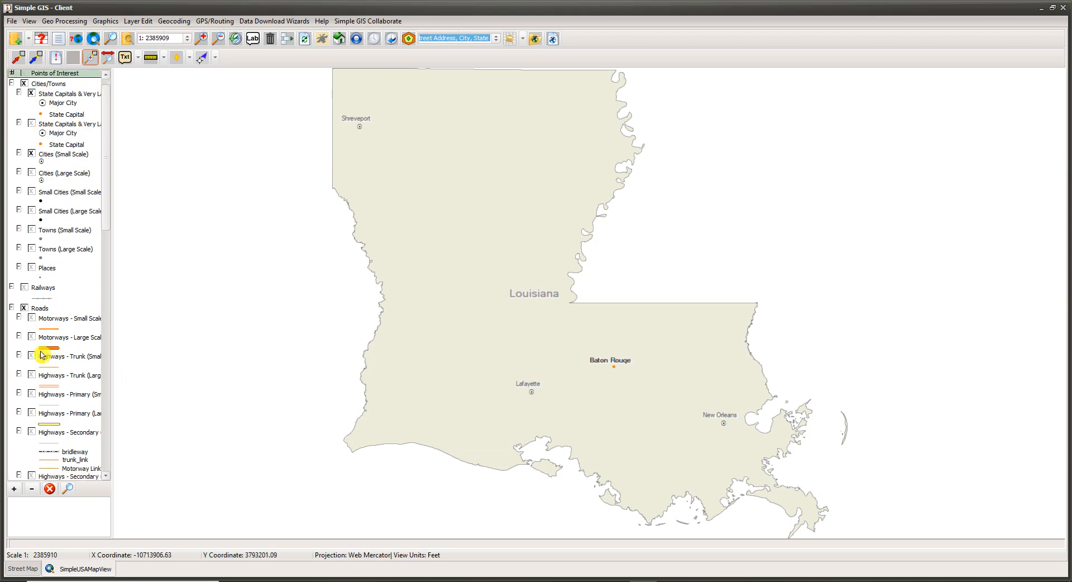
pyautogui.scroll(-4, 41, 355)
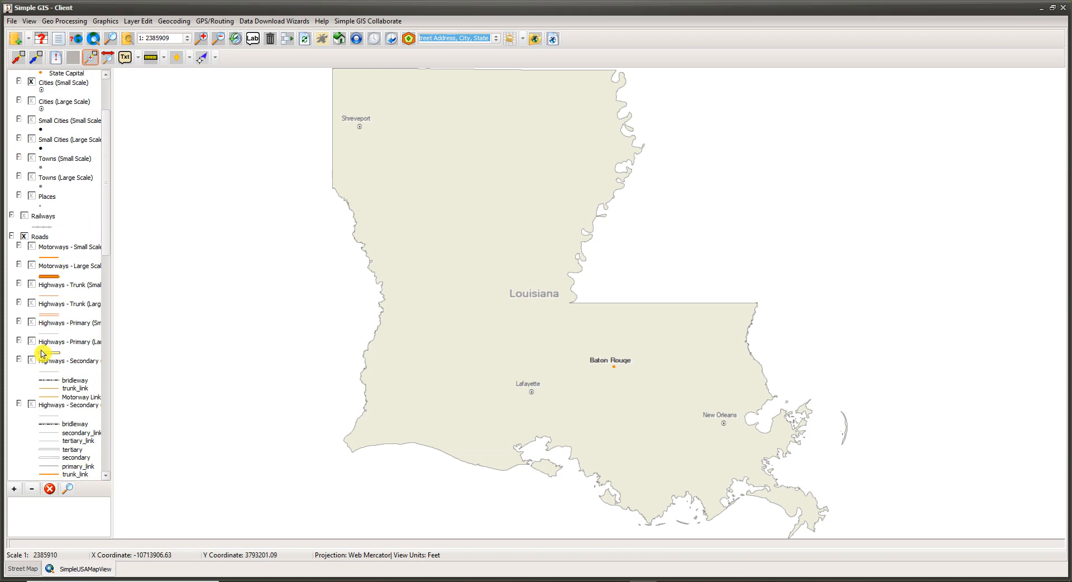
pyautogui.scroll(2, 42, 354)
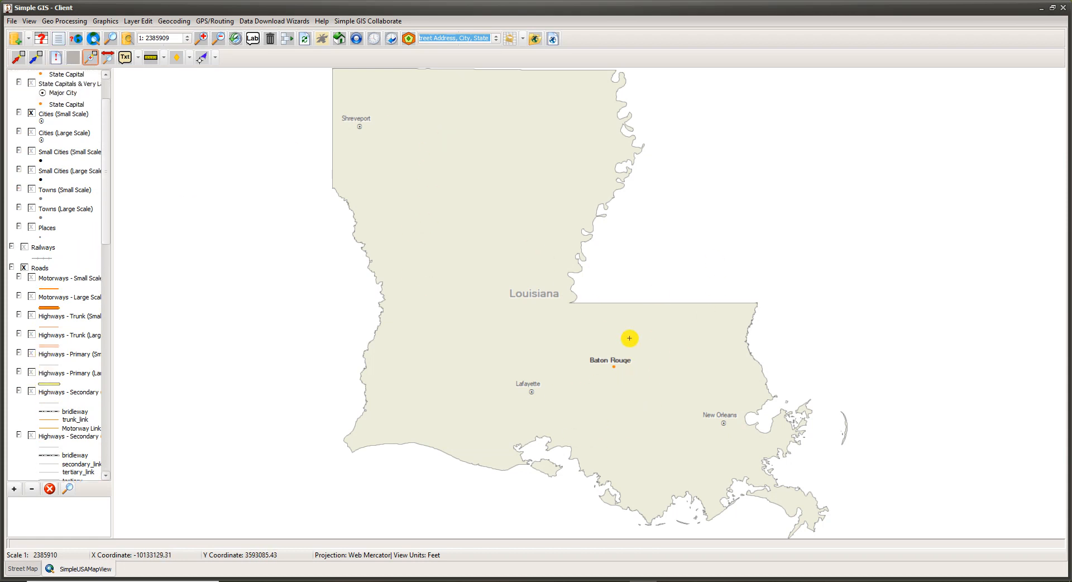
pyautogui.scroll(2, 492, 313)
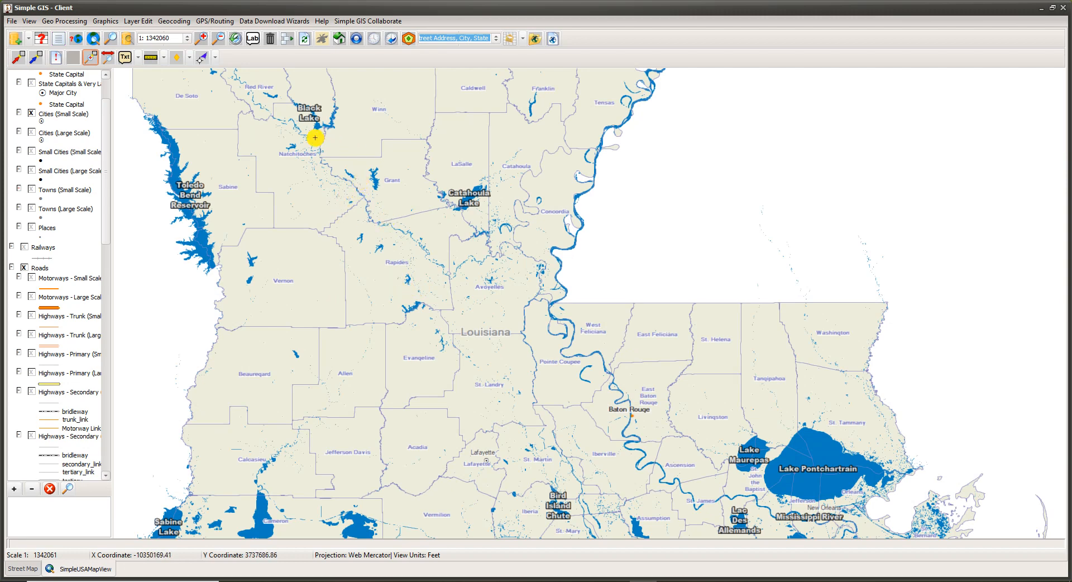
pyautogui.click(88, 58)
pyautogui.moveTo(280, 131); pyautogui.dragTo(330, 173)
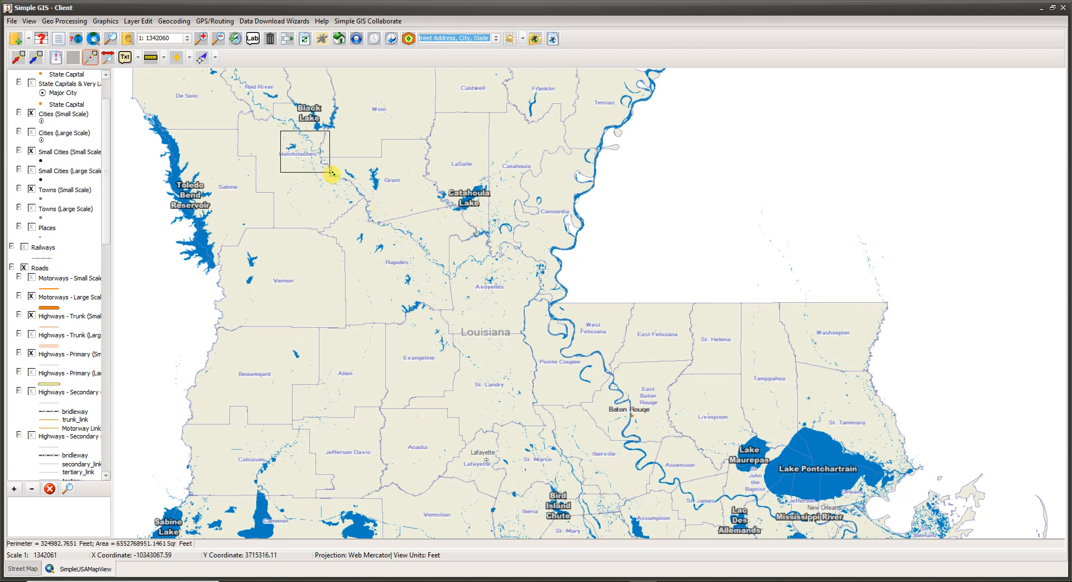
pyautogui.moveTo(412, 206); pyautogui.dragTo(566, 354)
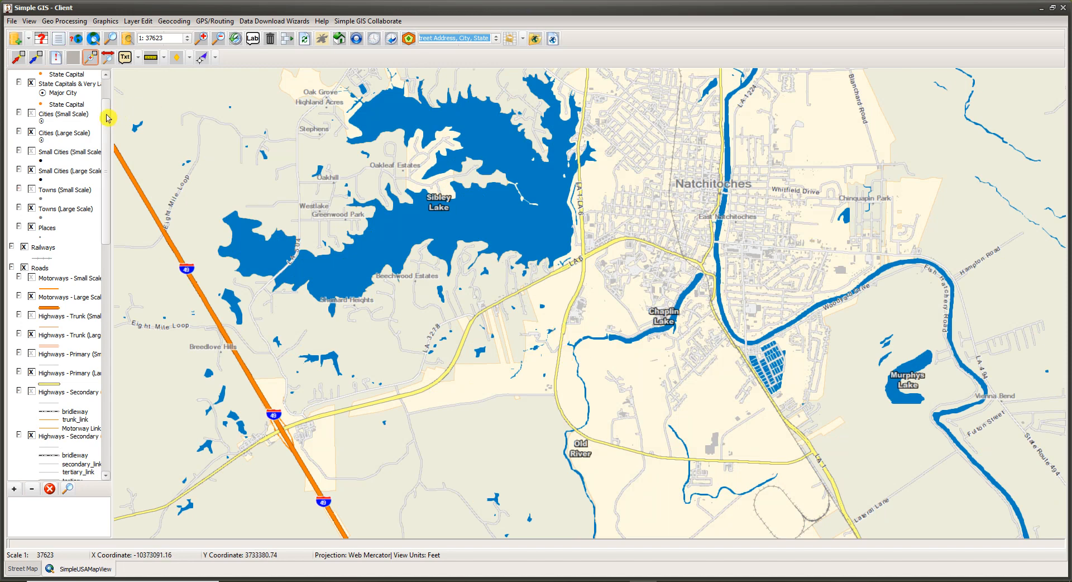
# Step: Collapse the Cities/Towns, Railways, Roads, Building Footprints and Boundaries layer groups
pyautogui.scroll(2, 106, 95)
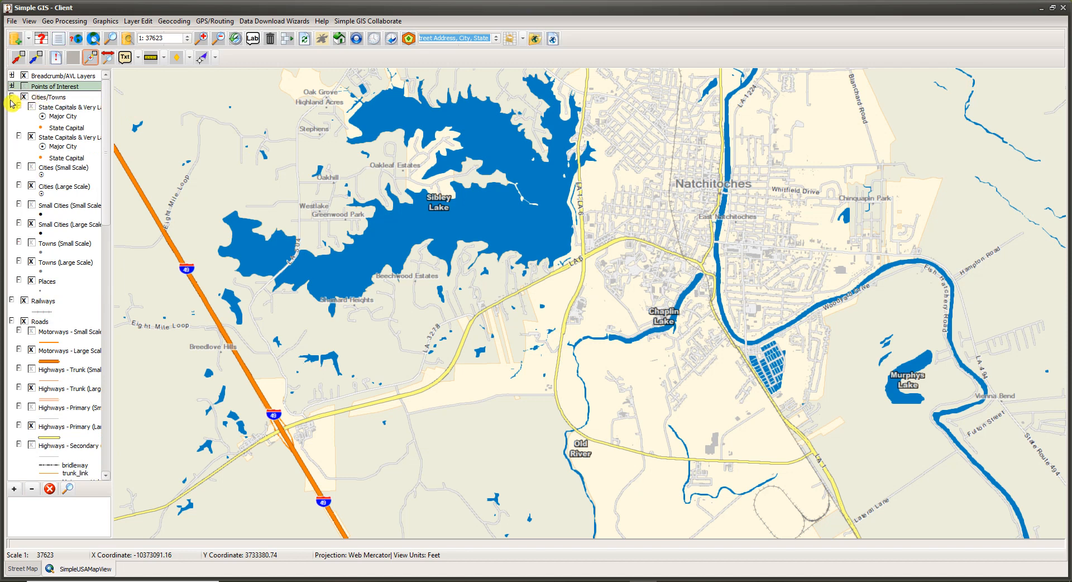
pyautogui.click(11, 97)
pyautogui.click(11, 107)
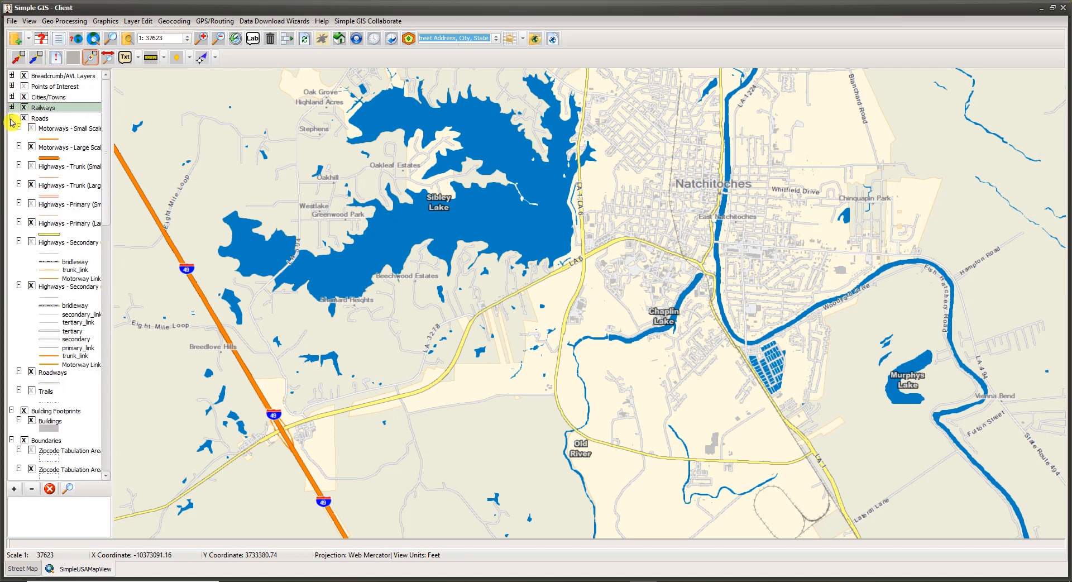
pyautogui.click(11, 119)
pyautogui.click(11, 128)
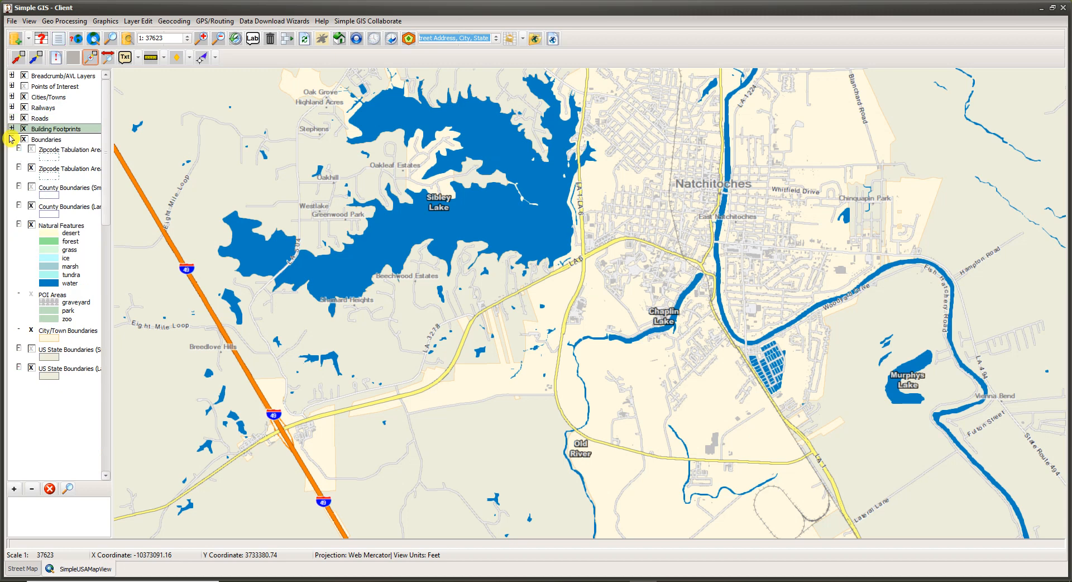
pyautogui.click(11, 139)
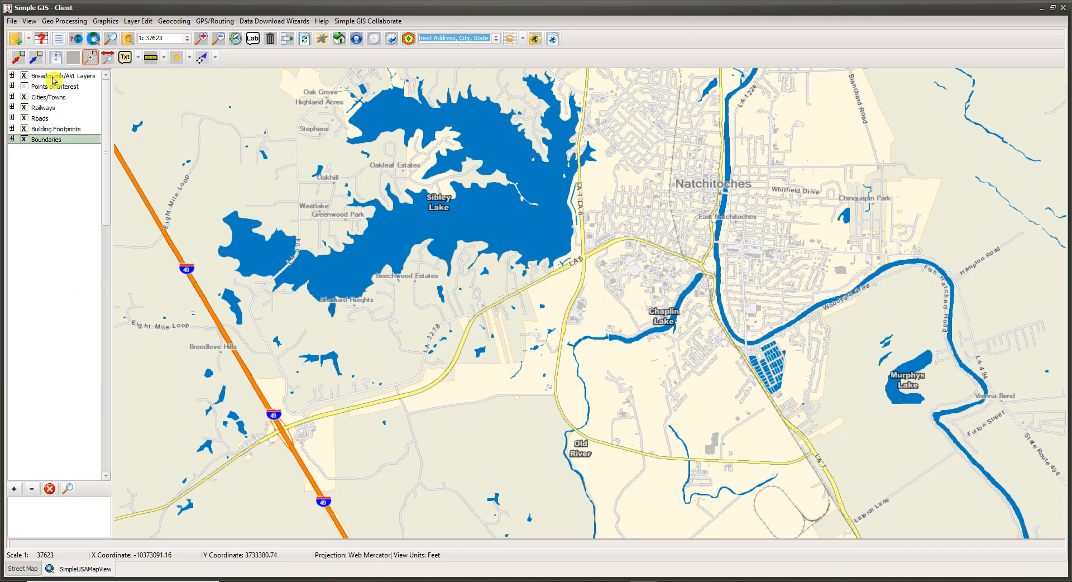
# Step: Expand the Breadcrumb/AVL Layers group and select the GPS BreadCrumbs layer
pyautogui.click(11, 77)
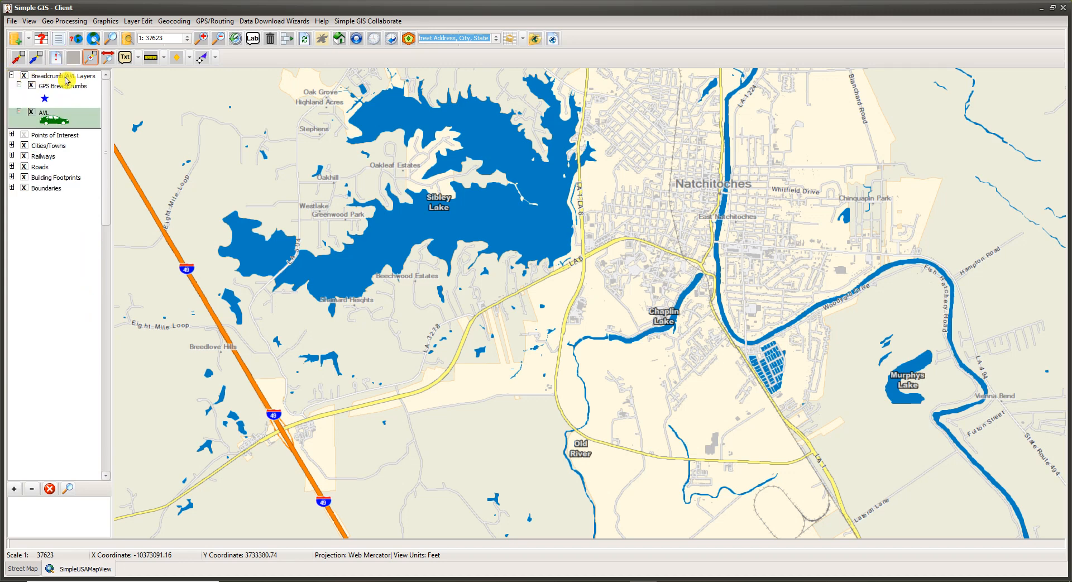
pyautogui.click(56, 96)
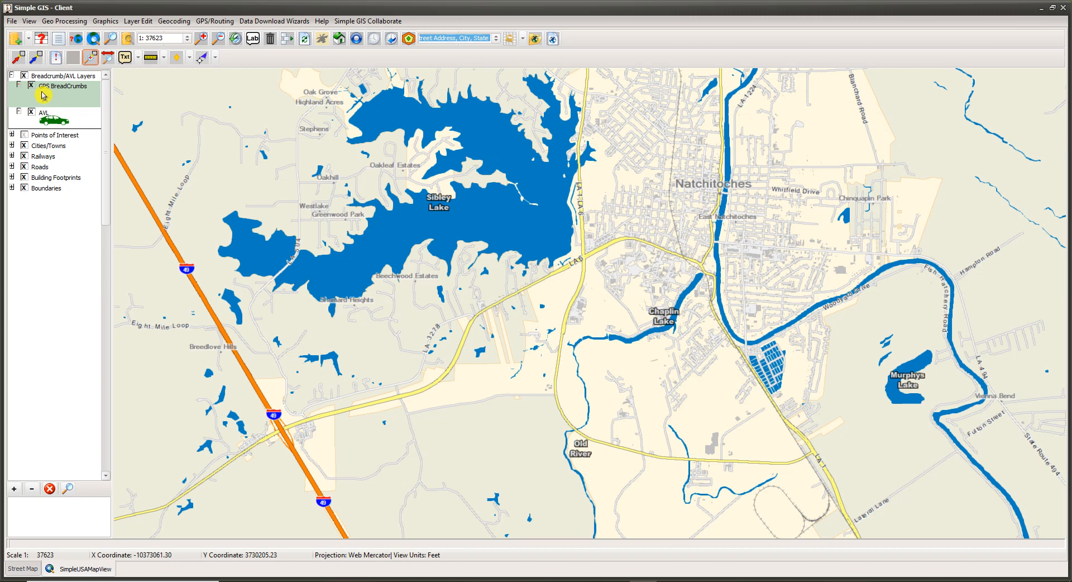
# Step: Examine the file-based options for adding layers and the available data download wizards, without adding any data
pyautogui.click(28, 41)
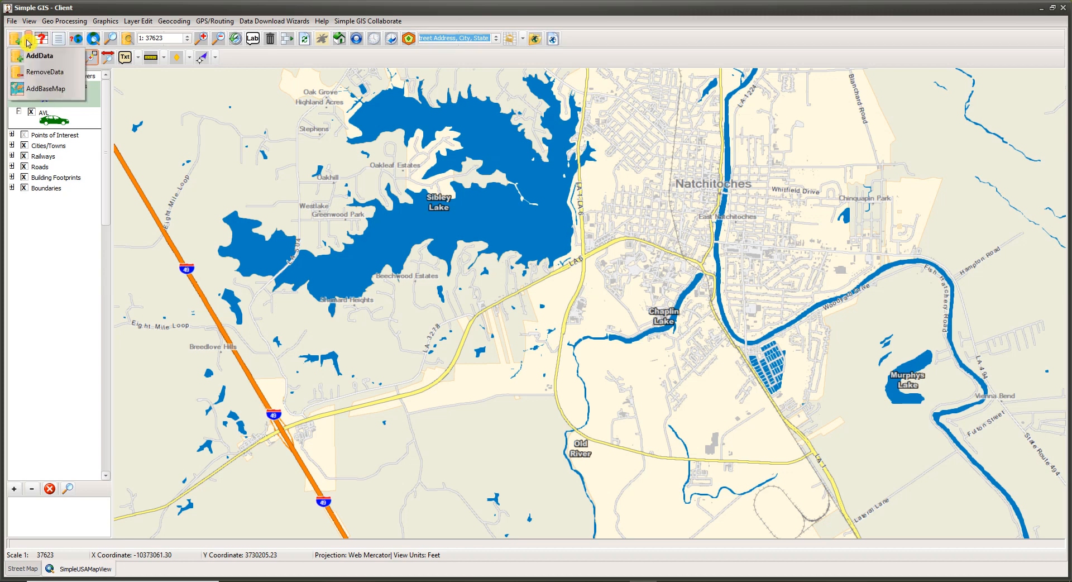
pyautogui.click(30, 59)
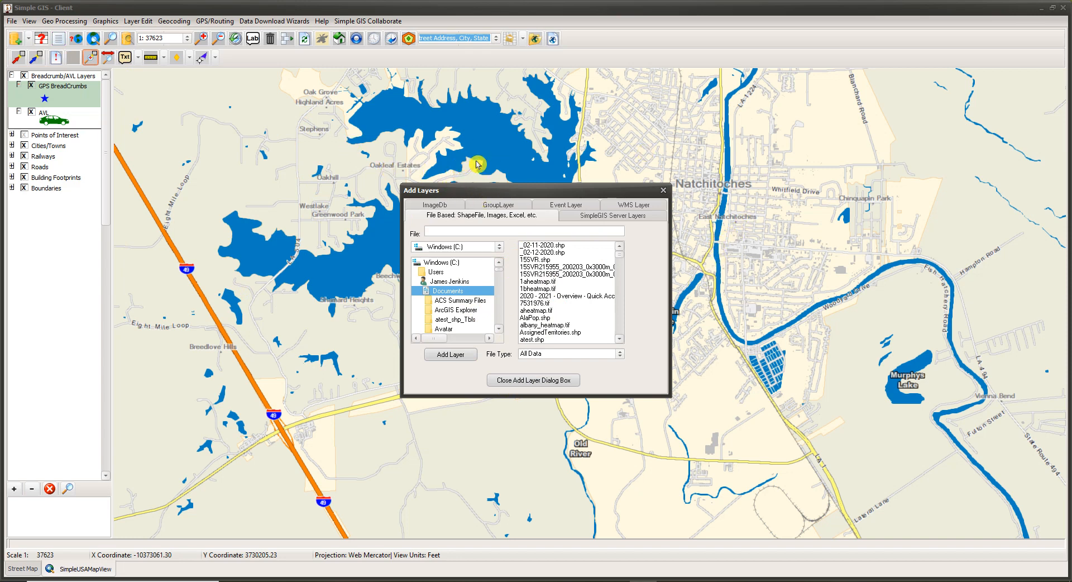
pyautogui.click(531, 384)
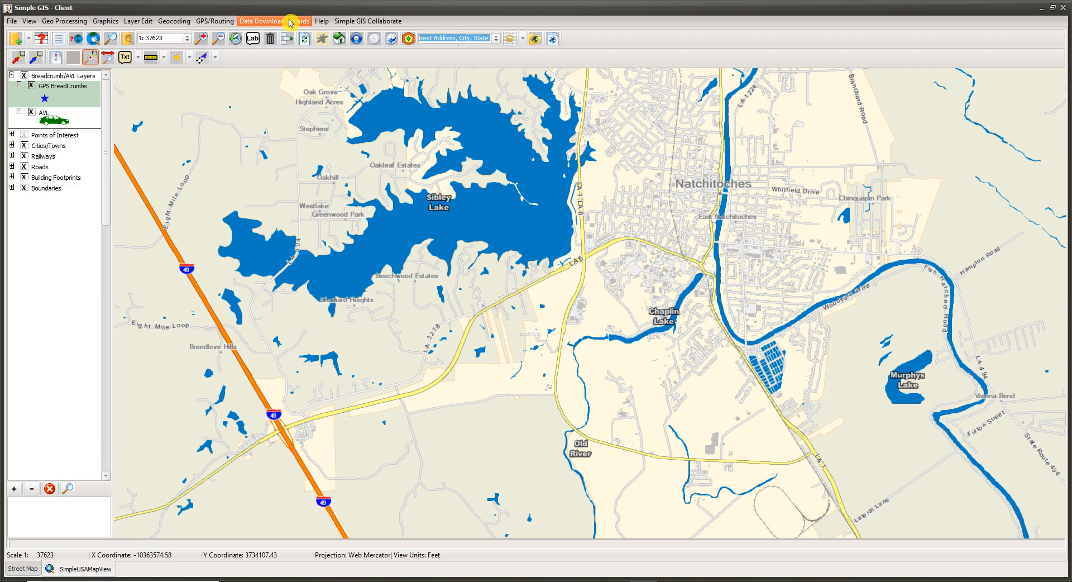
pyautogui.click(272, 22)
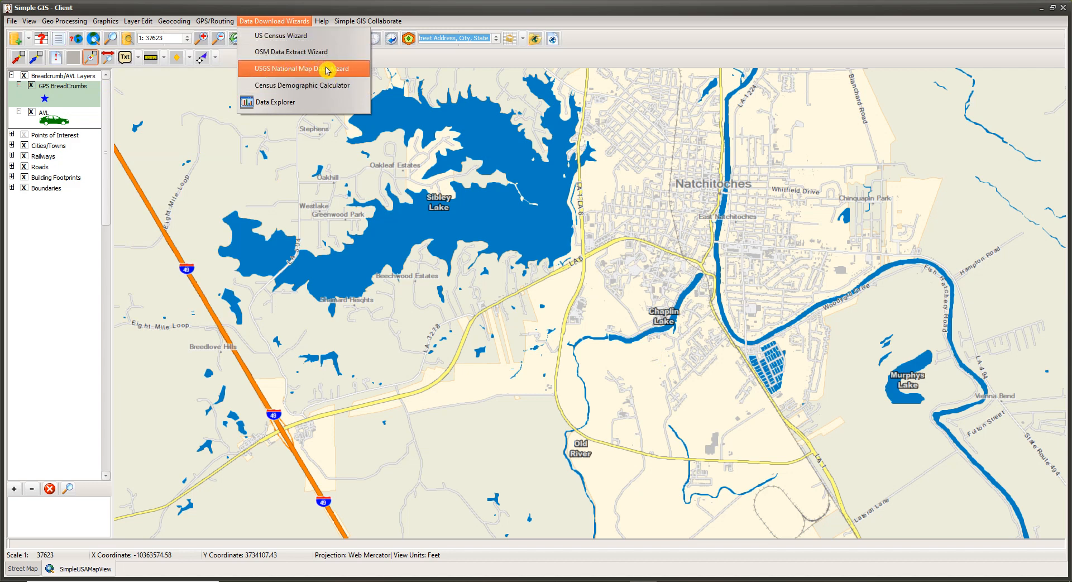
pyautogui.click(393, 55)
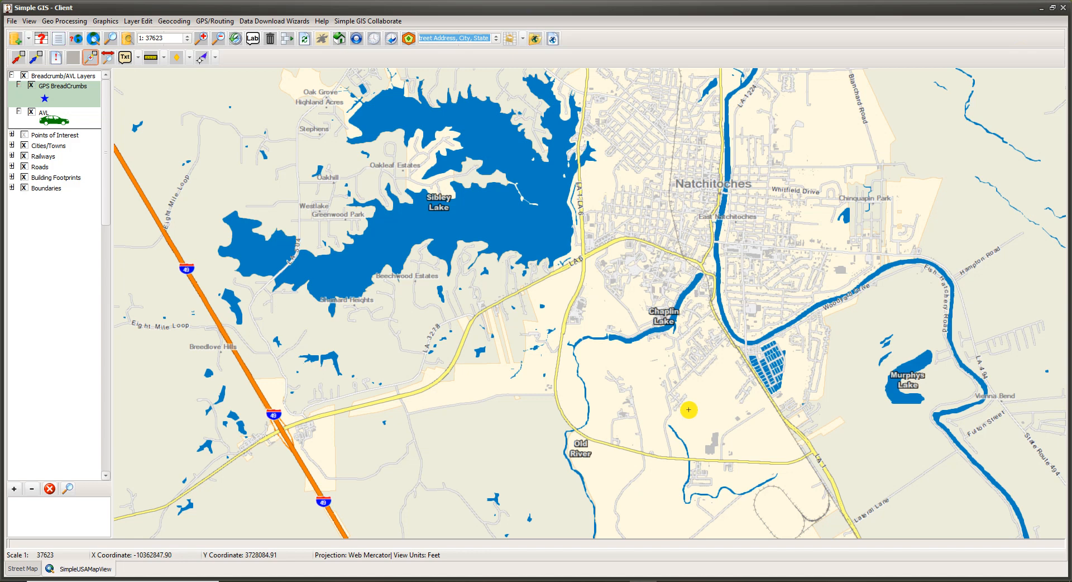
# Step: Switch to Chrome to view the GlobalSat BU-353-S4 USB GPS Receiver page on Amazon, and return to Simple GIS
pyautogui.click(534, 580)
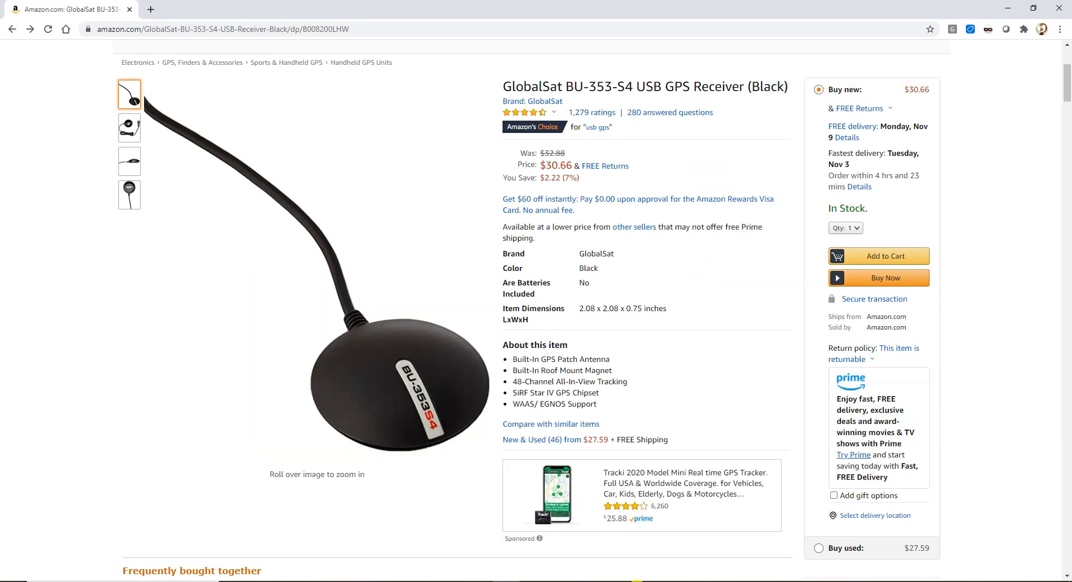
pyautogui.click(643, 581)
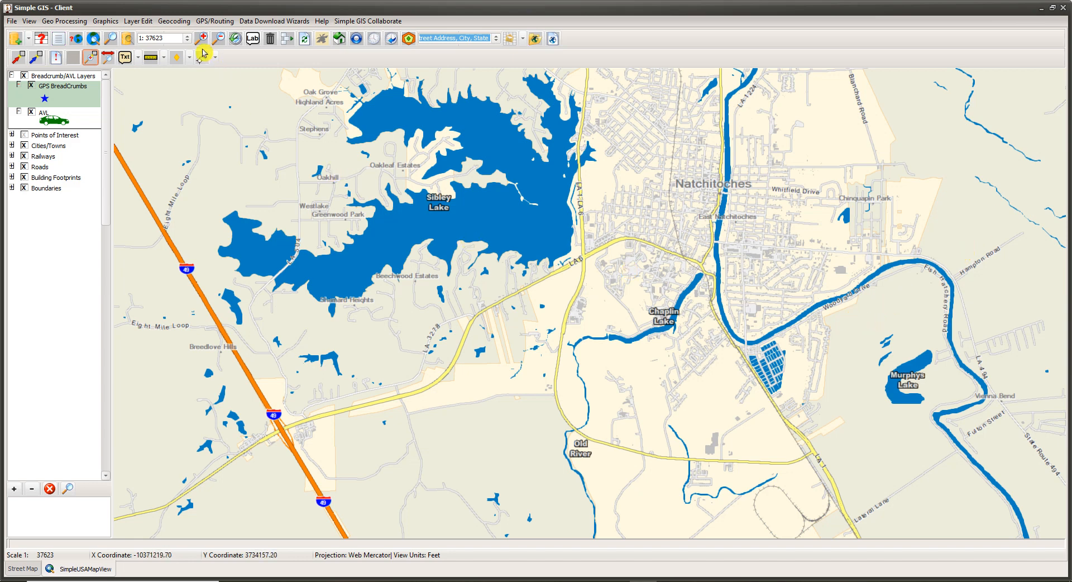
# Step: Enable automatic port scanning in the Simple GPS configuration and apply the settings
pyautogui.click(222, 23)
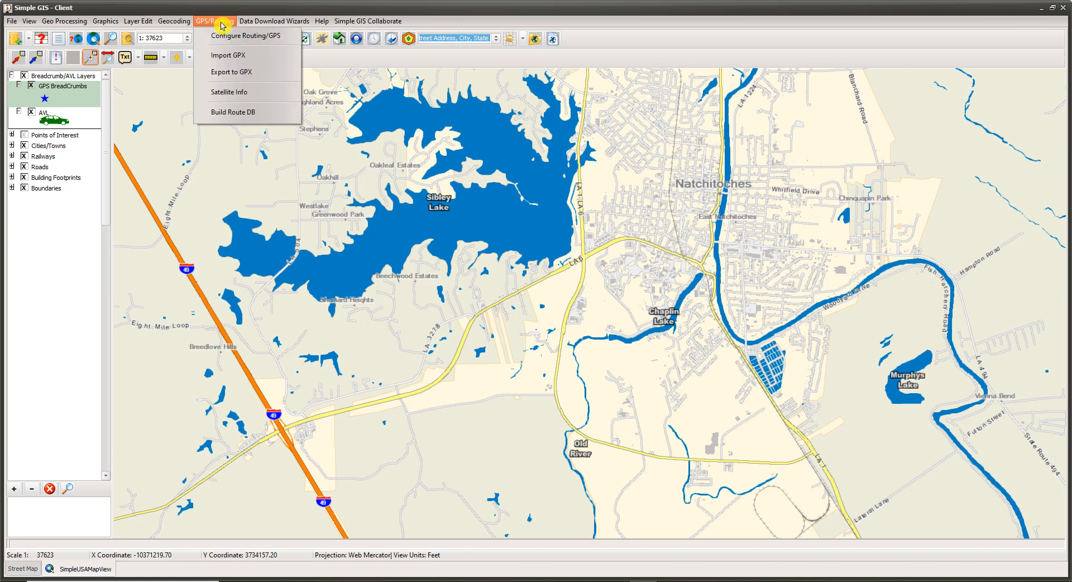
pyautogui.click(245, 40)
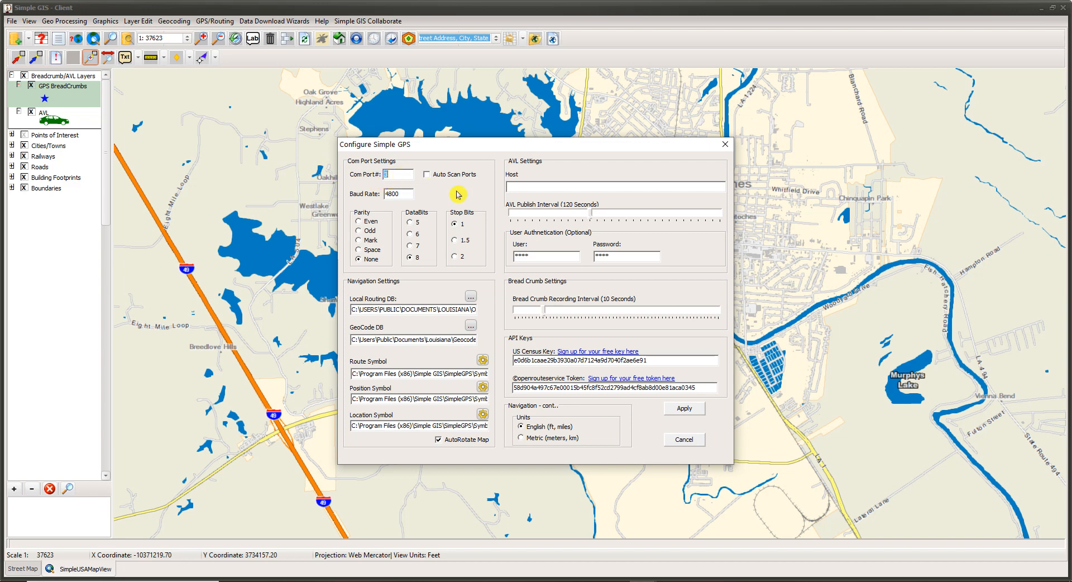
pyautogui.click(429, 176)
pyautogui.click(360, 310)
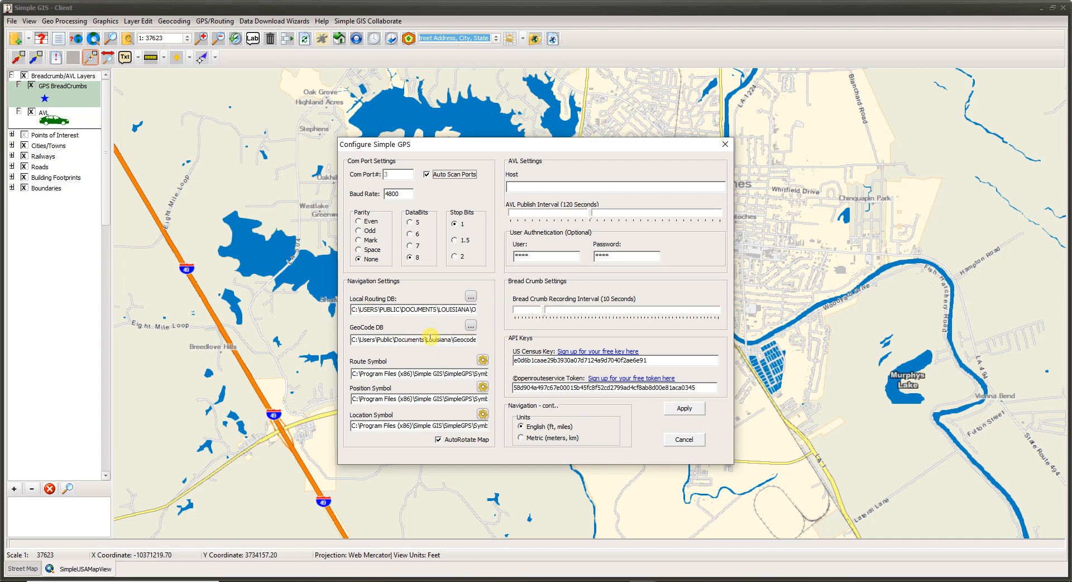
pyautogui.click(686, 409)
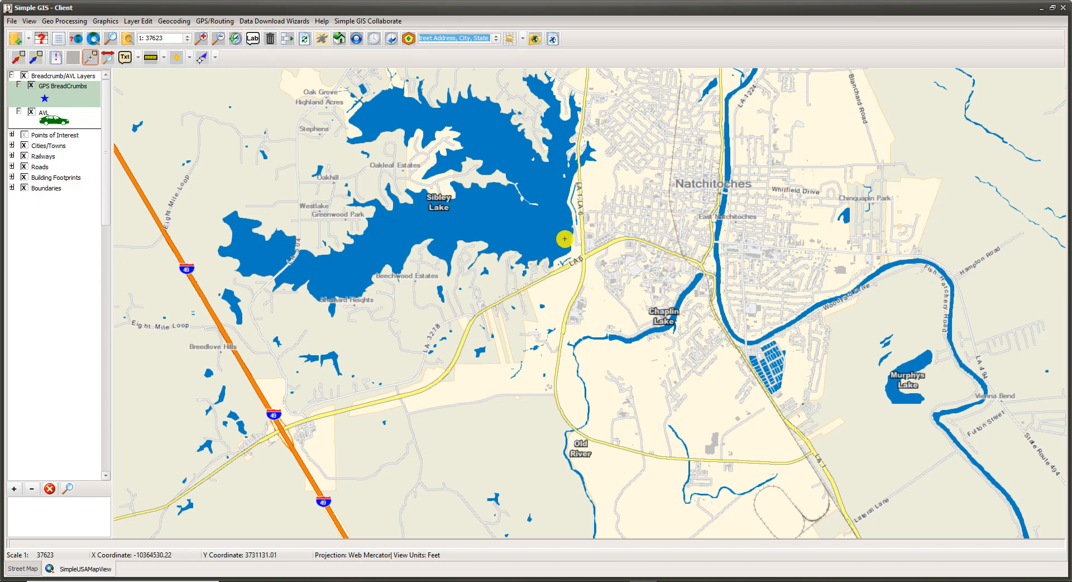
# Step: Review the saved Simple GPS routing and port settings, and leave the configuration without changing them
pyautogui.click(215, 23)
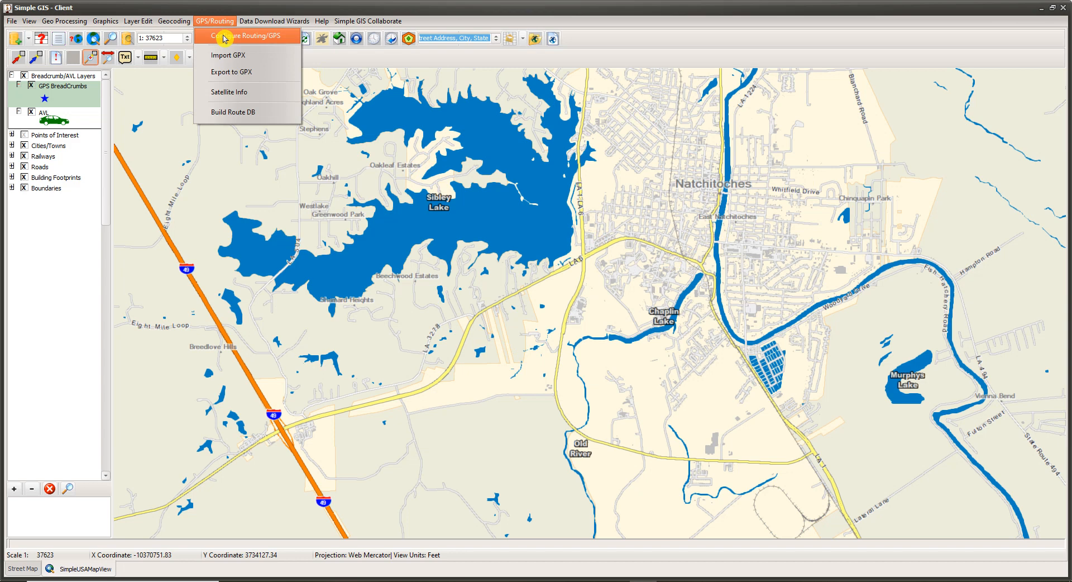
pyautogui.click(224, 37)
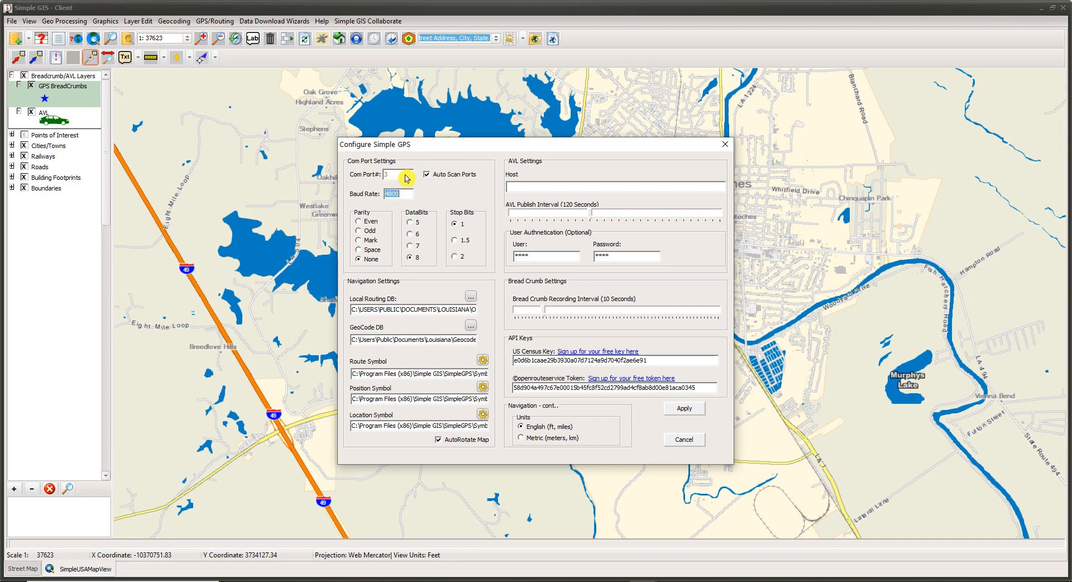
pyautogui.click(687, 439)
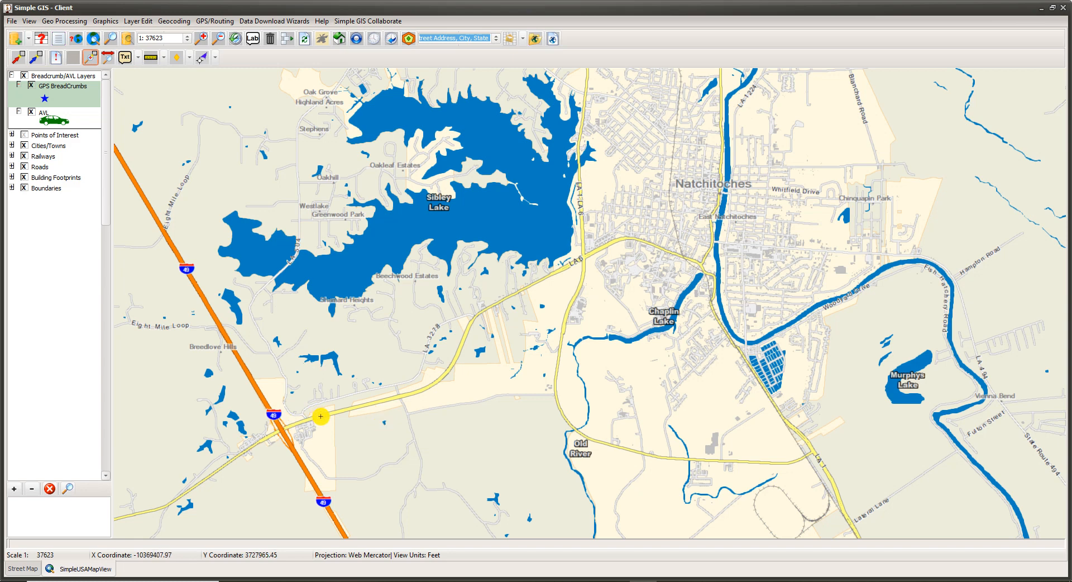
# Step: Look up the COM port of the Prolific USB-to-Serial device in Windows Device Manager, and close it
pyautogui.click(125, 581)
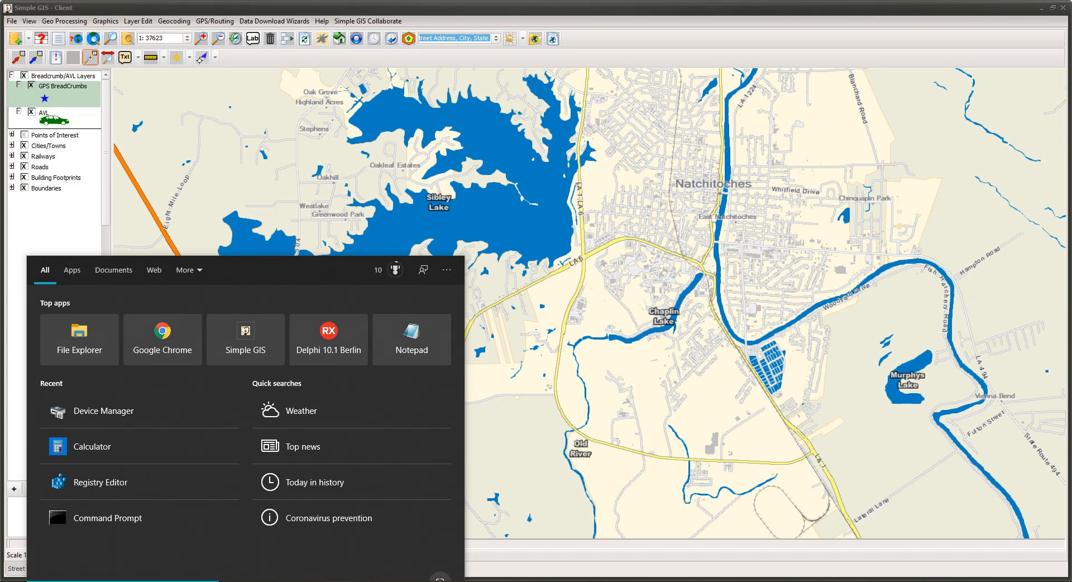
pyautogui.write('dev')
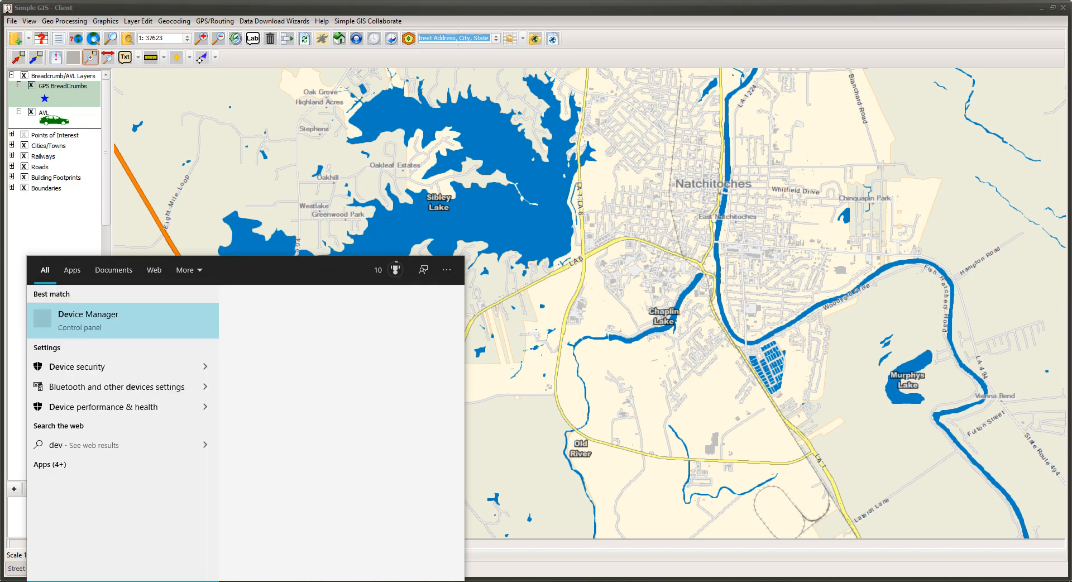
pyautogui.write('ice manager')
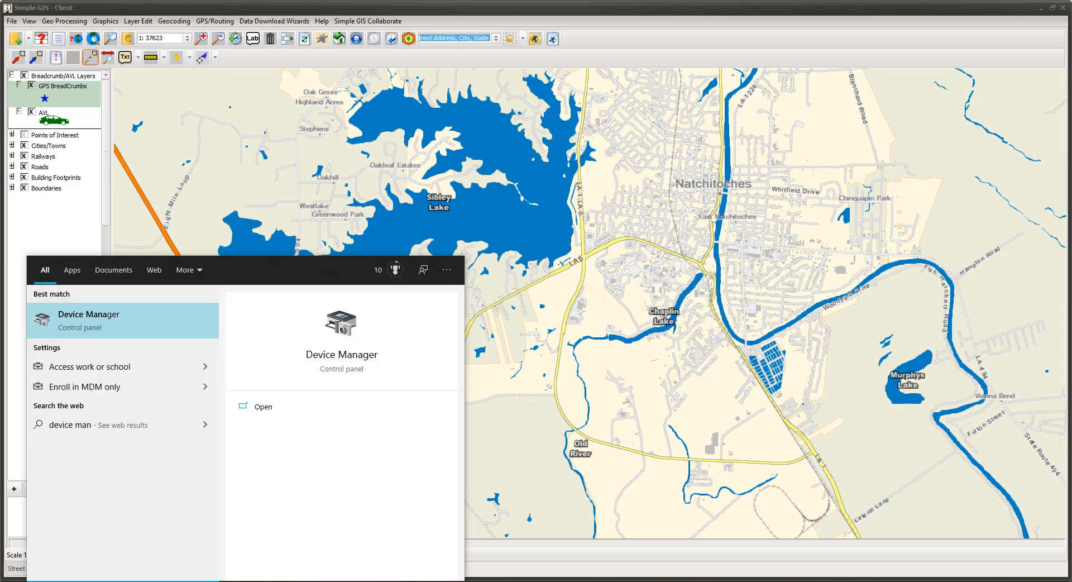
pyautogui.click(132, 314)
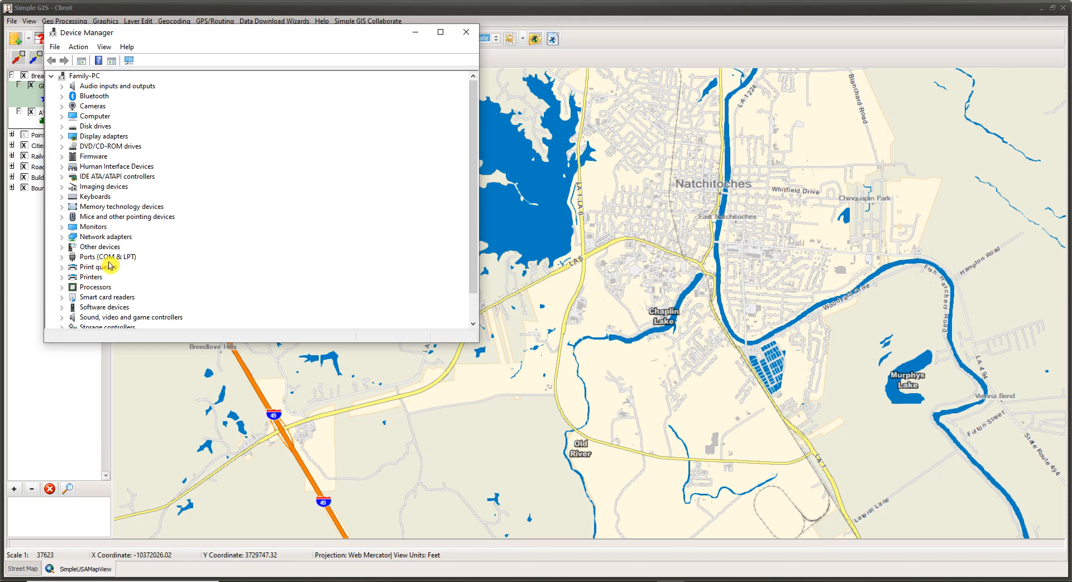
pyautogui.click(62, 257)
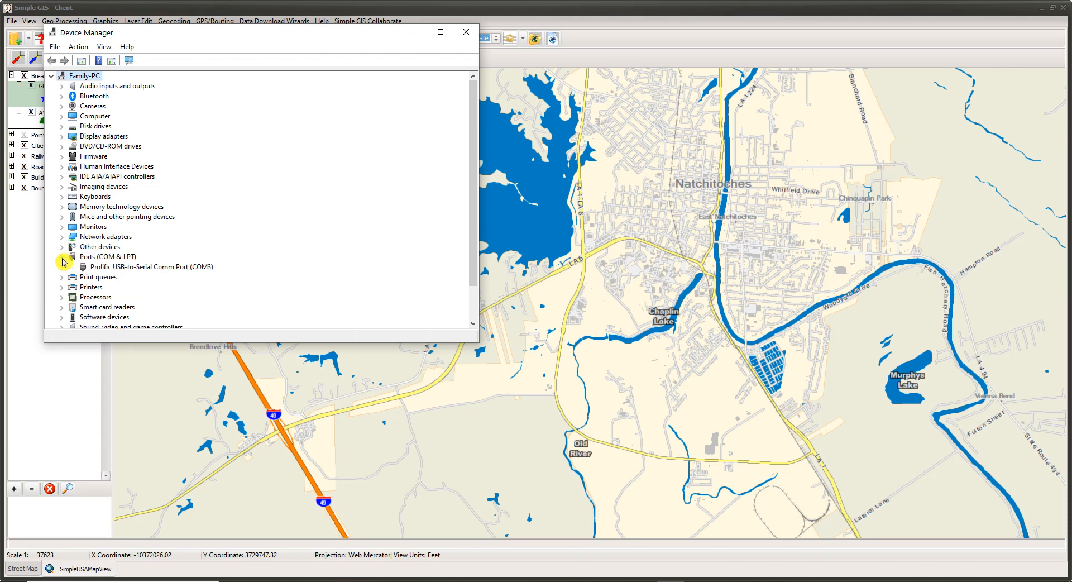
pyautogui.click(95, 268)
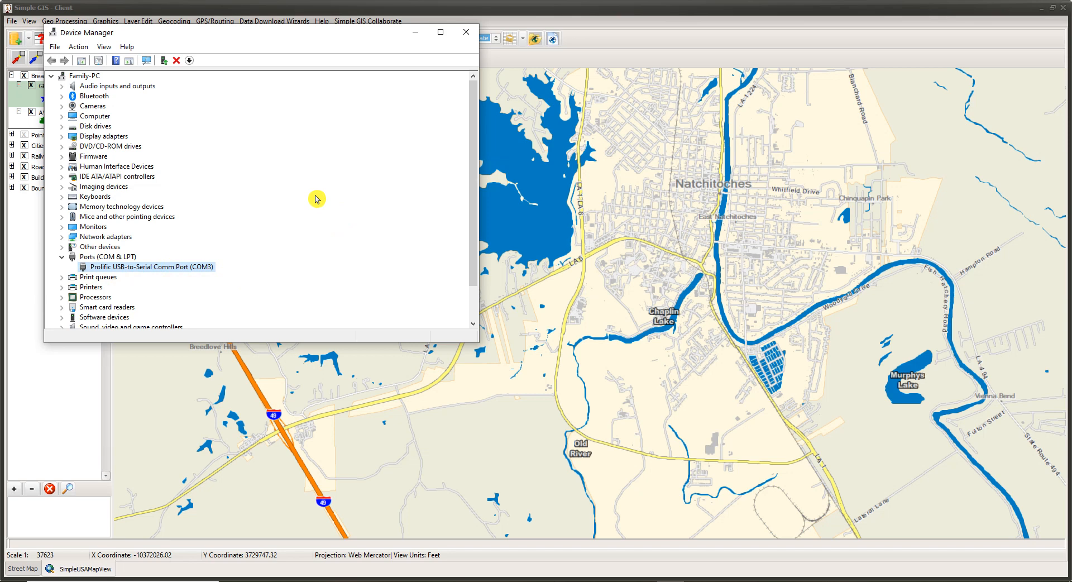
pyautogui.click(467, 32)
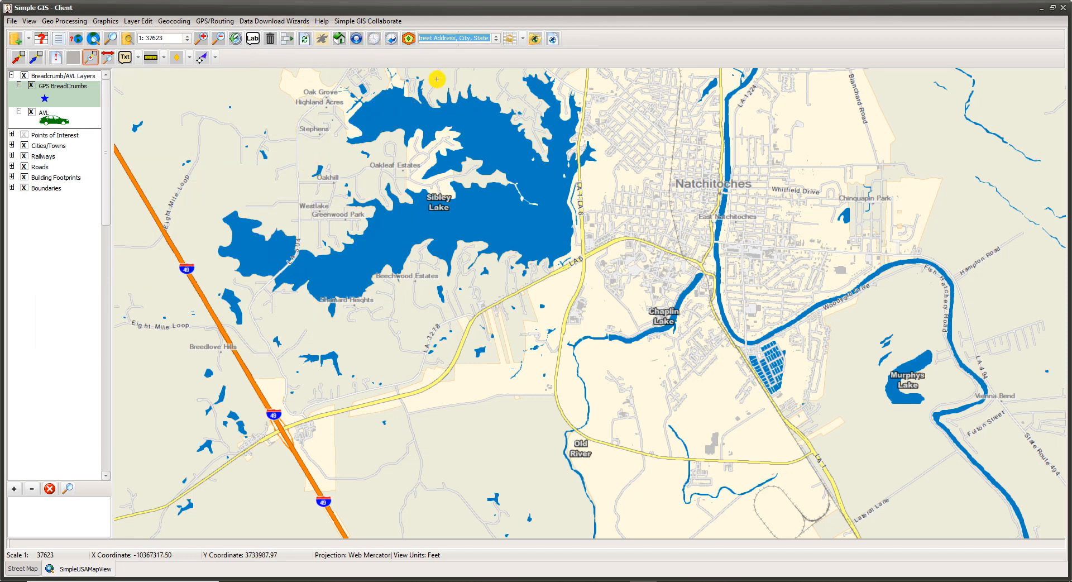
# Step: Turn off automatic port scanning in the Simple GPS configuration, keeping COM port 3, and apply the settings
pyautogui.click(214, 22)
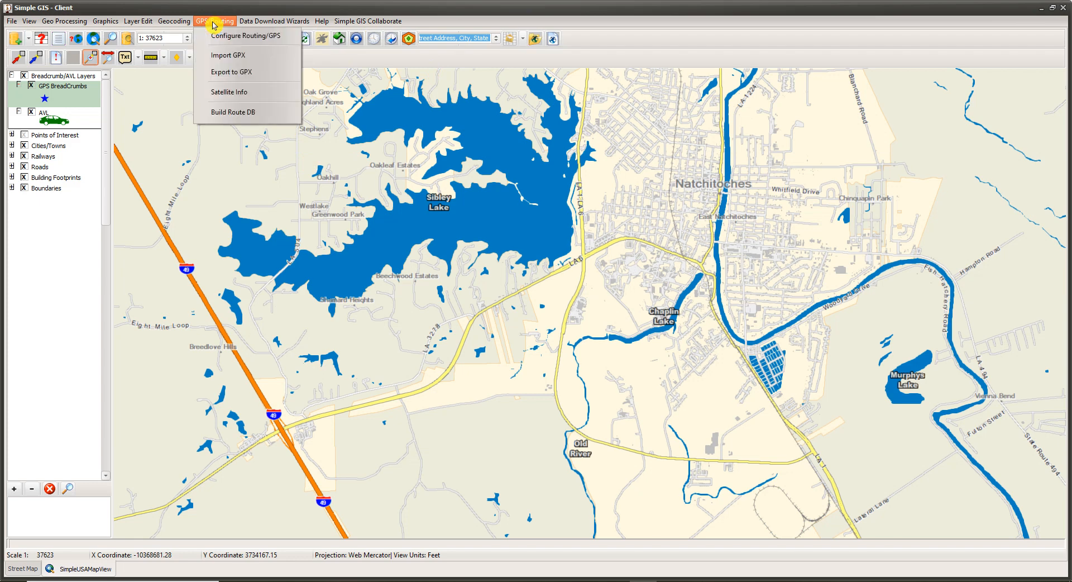
pyautogui.click(249, 38)
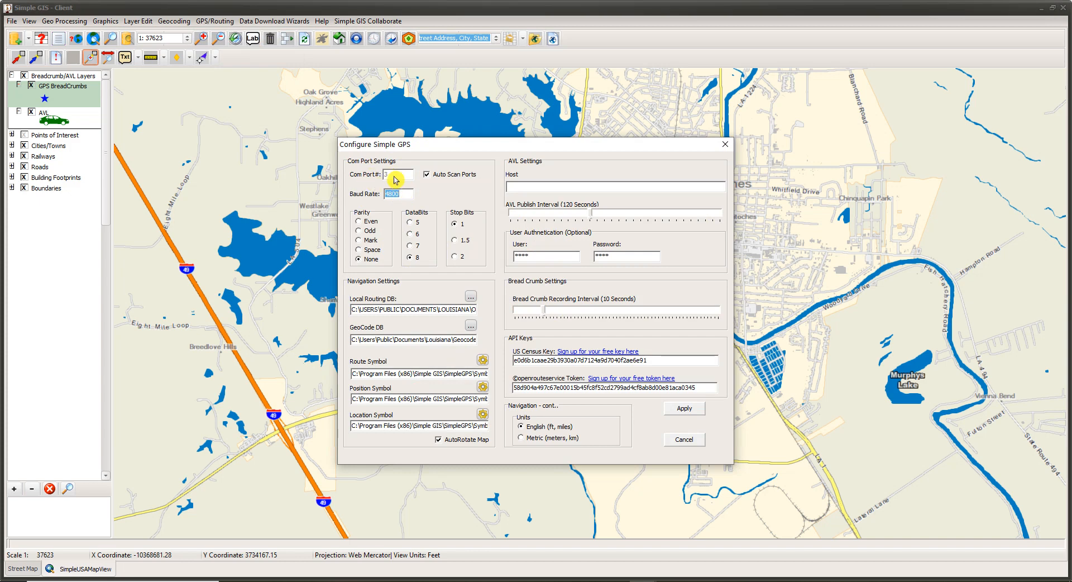
pyautogui.click(429, 177)
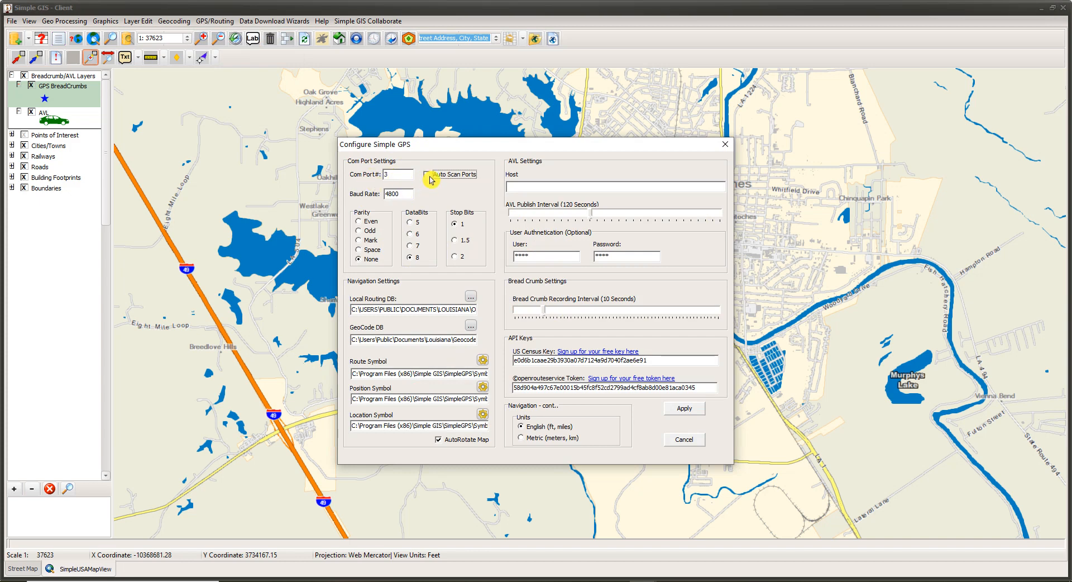
pyautogui.click(674, 409)
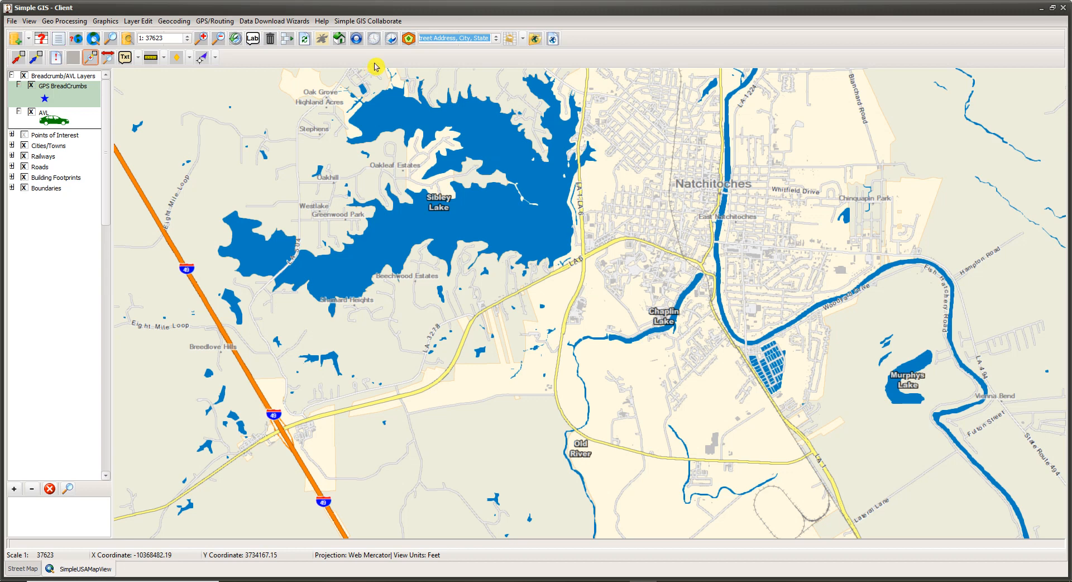
# Step: Connect to the GPS device and start GPS tracking on the map
pyautogui.click(322, 43)
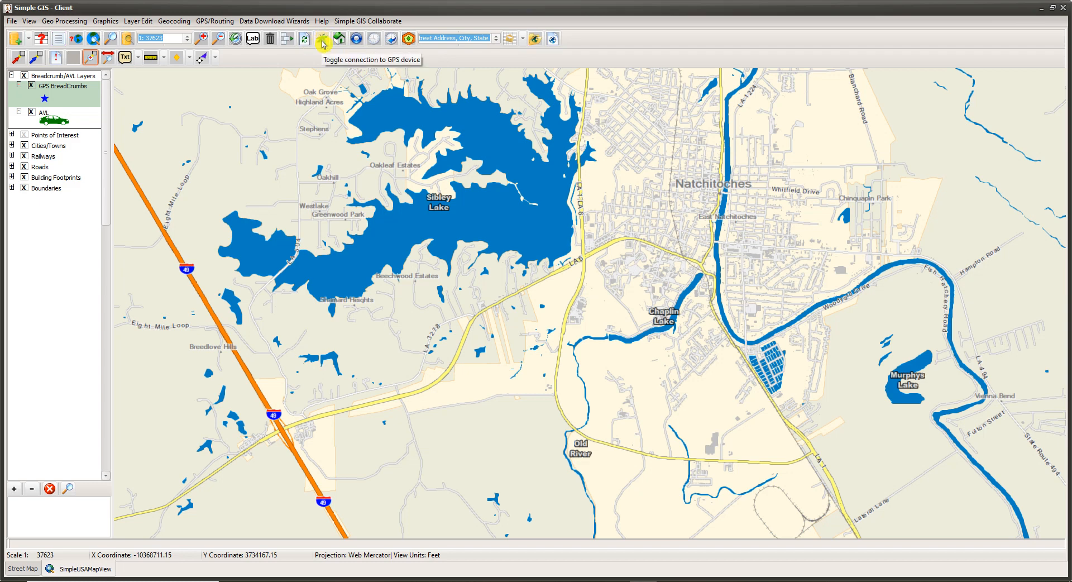
pyautogui.click(358, 42)
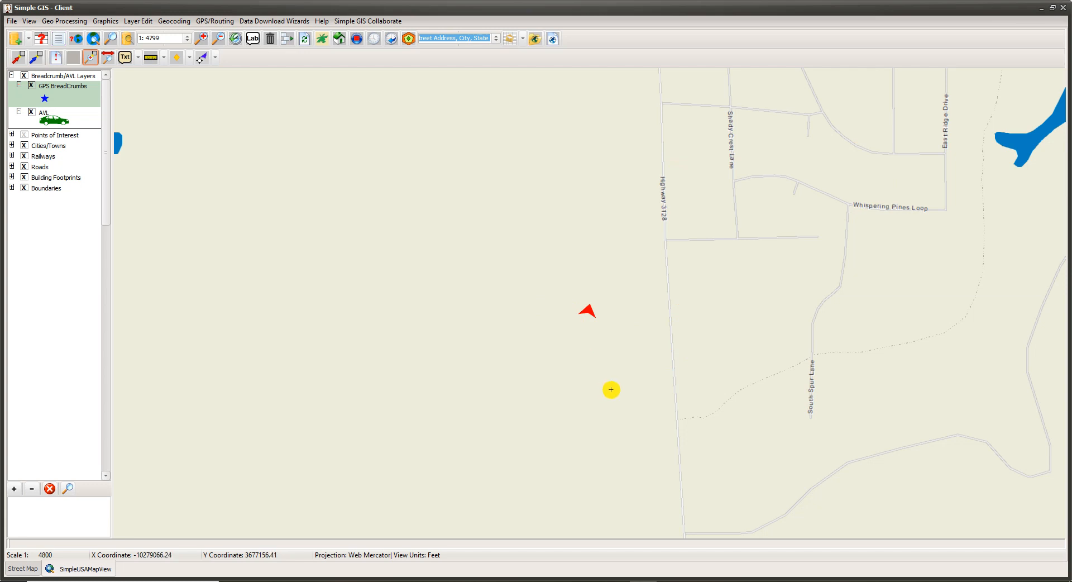
# Step: Switch the AutoRotate Map navigation setting off and back on in the GPS configuration, and apply it
pyautogui.click(213, 23)
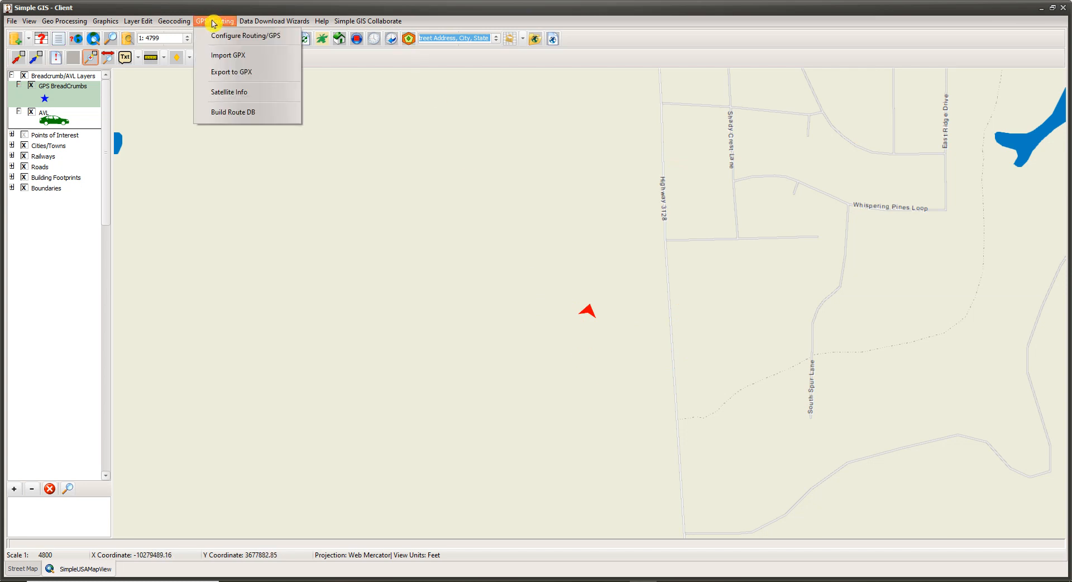
pyautogui.click(255, 35)
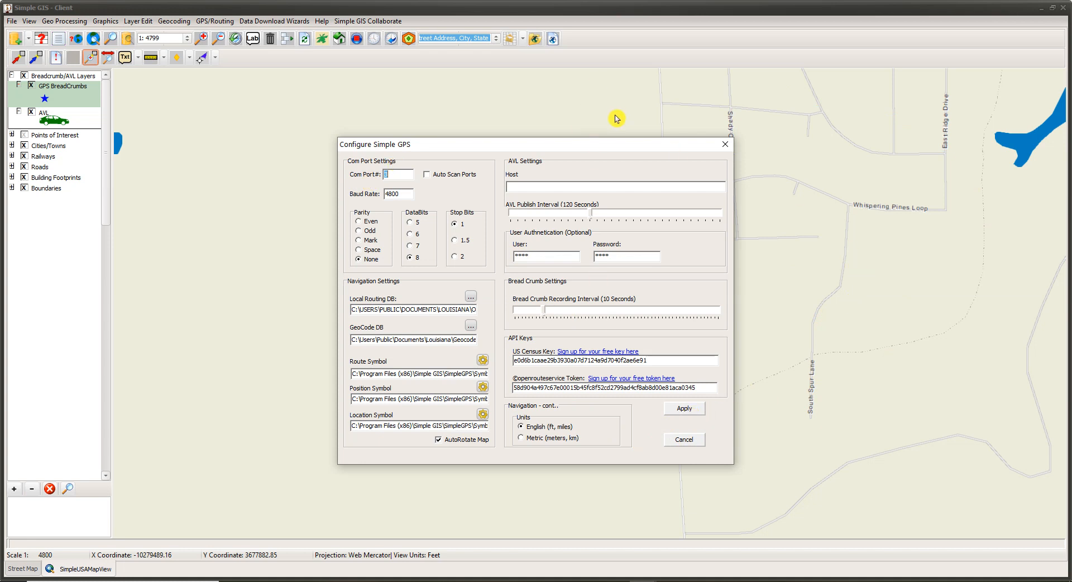
pyautogui.click(439, 444)
pyautogui.click(438, 443)
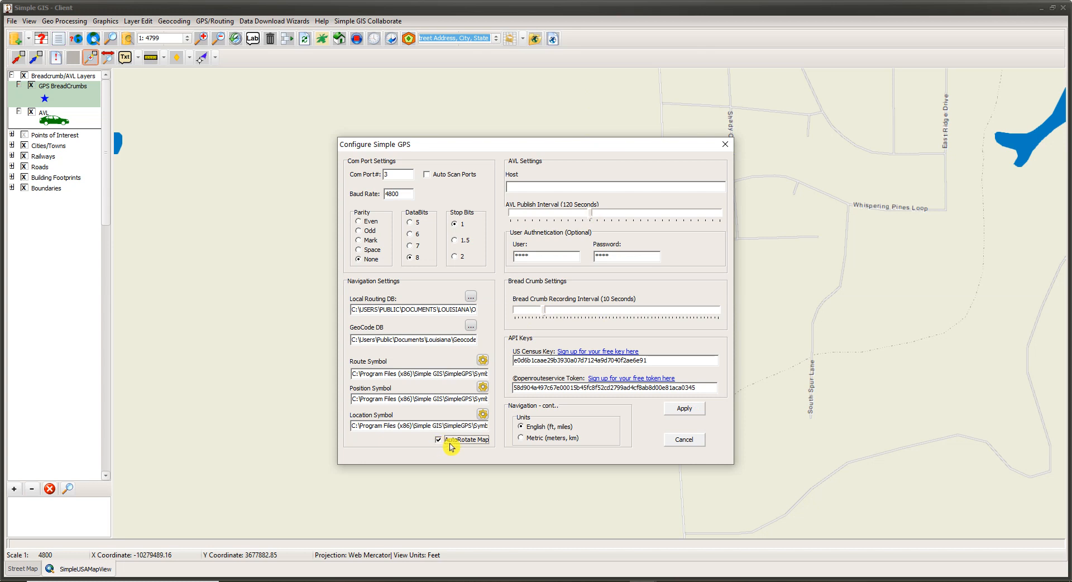
pyautogui.click(691, 411)
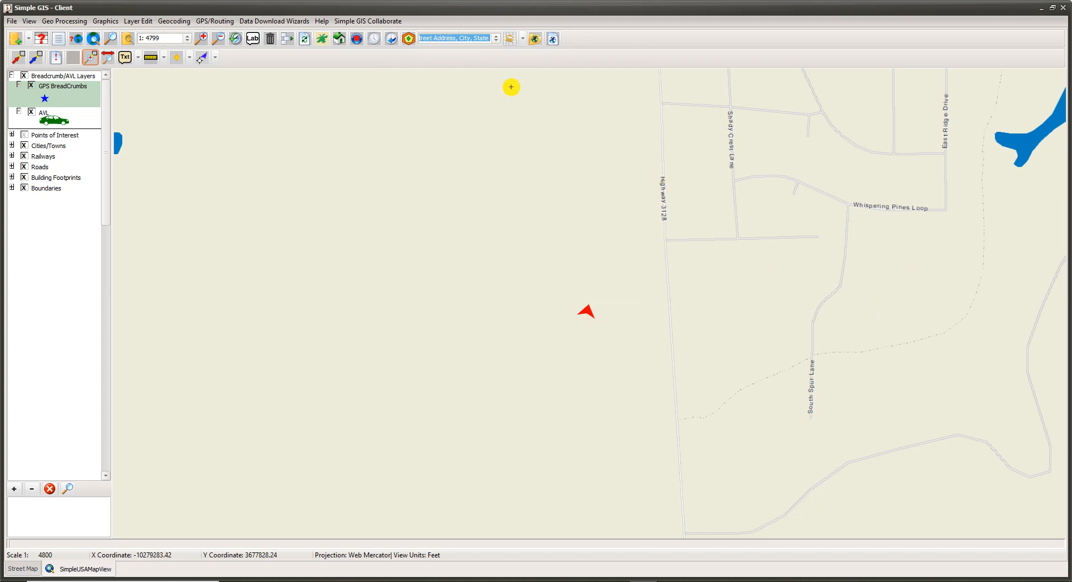
# Step: Search for "new orleans, la" in the address box while GPS tracking is on
pyautogui.click(430, 42)
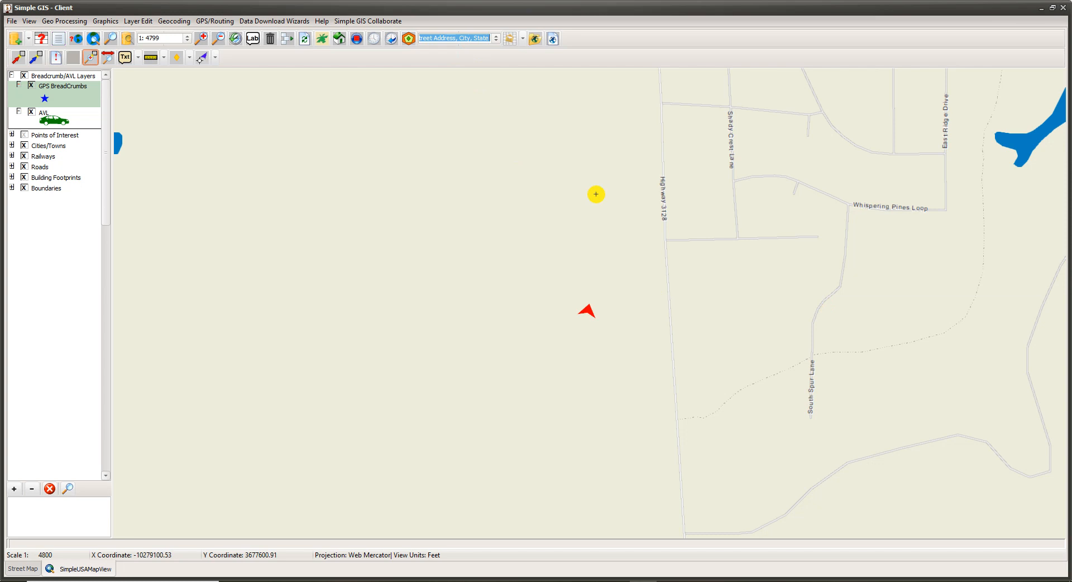
pyautogui.press('BackSpace')
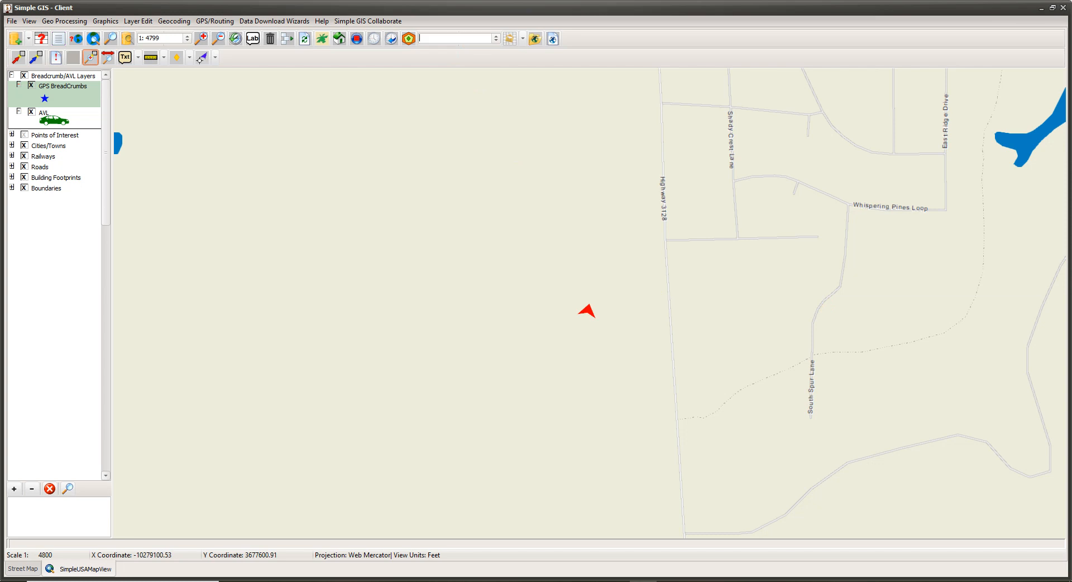
pyautogui.write('ew orleans')
pyautogui.press('BackSpace')
pyautogui.press('BackSpace')
pyautogui.press('BackSpace')
pyautogui.press('BackSpace')
pyautogui.press('BackSpace')
pyautogui.press('BackSpace')
pyautogui.press('BackSpace')
pyautogui.press('BackSpace')
pyautogui.press('BackSpace')
pyautogui.write('new orleans, la')
pyautogui.press('Return')
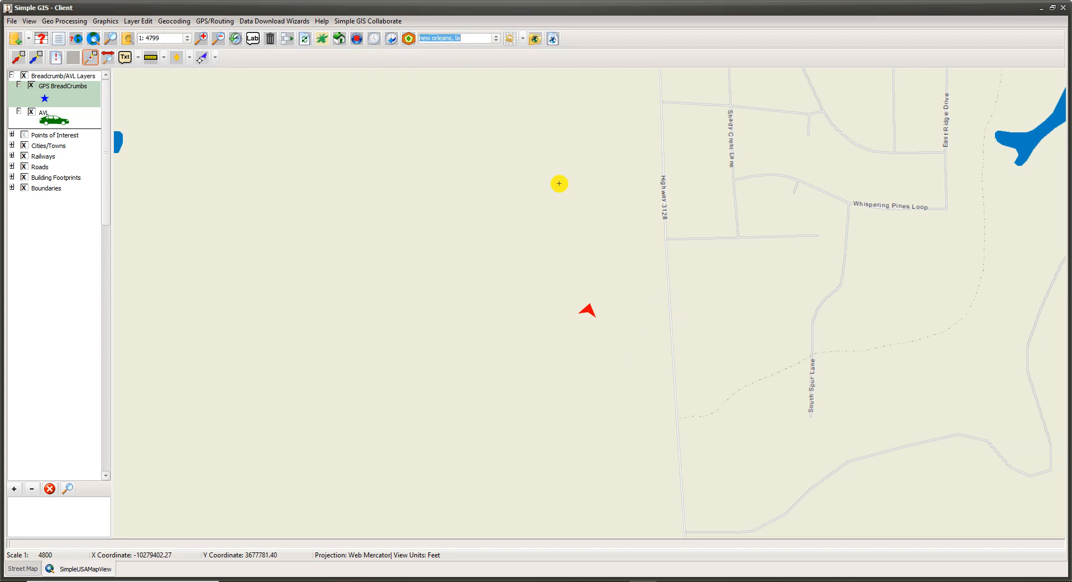
# Step: Stop GPS tracking and run the "new orleans, la" address search again to move the map there
pyautogui.click(358, 42)
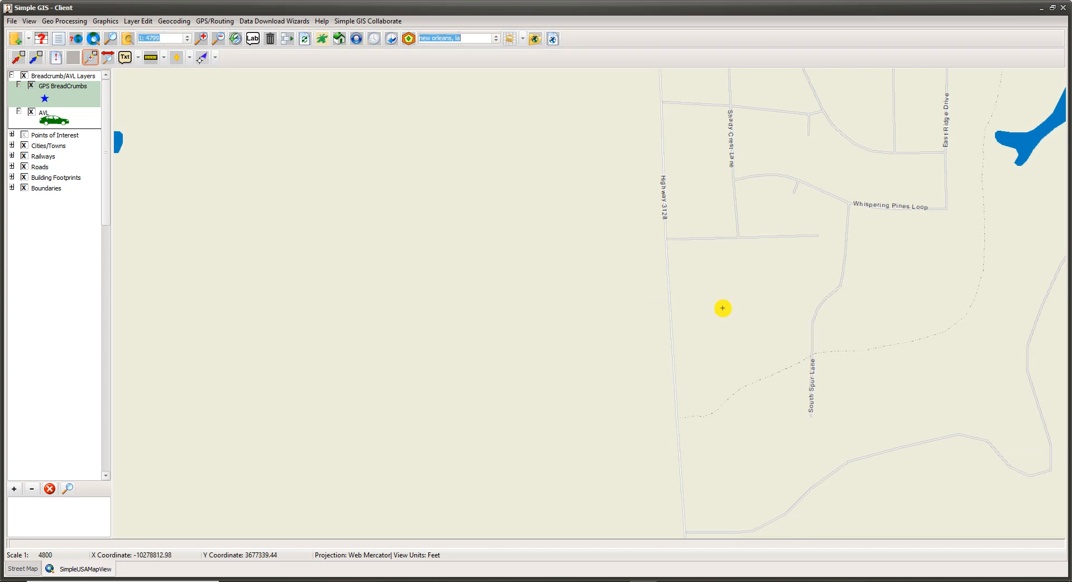
pyautogui.click(476, 38)
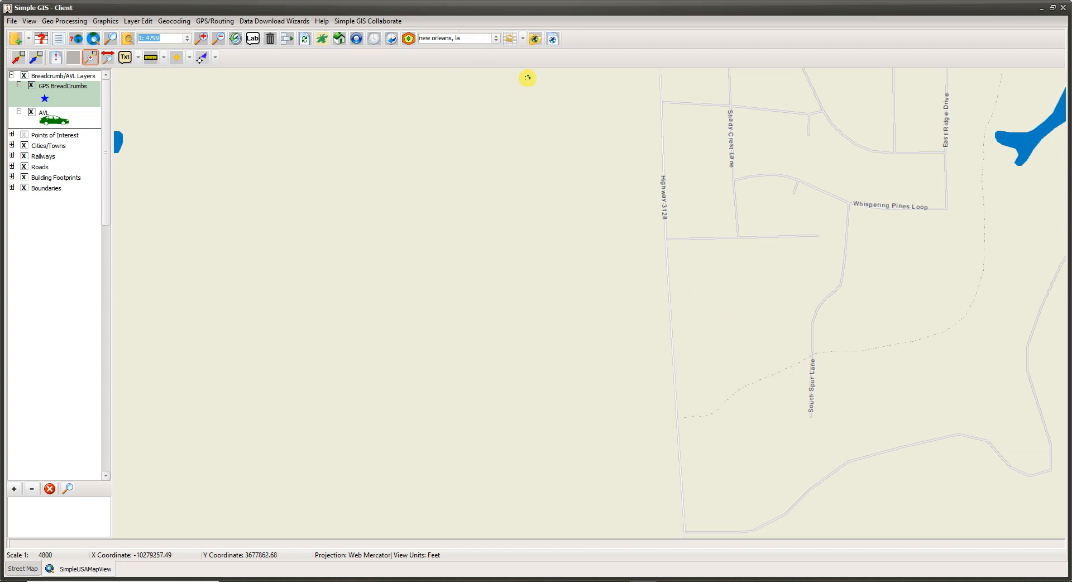
pyautogui.press('Return')
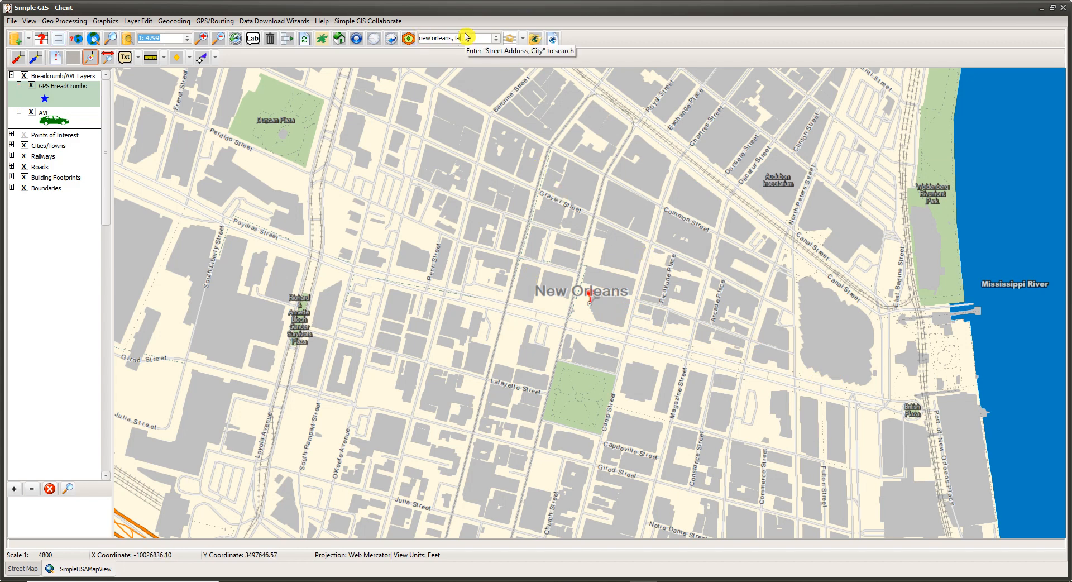
# Step: Resume GPS tracking to return the map to the receiver's position, and begin recording breadcrumbs
pyautogui.click(356, 39)
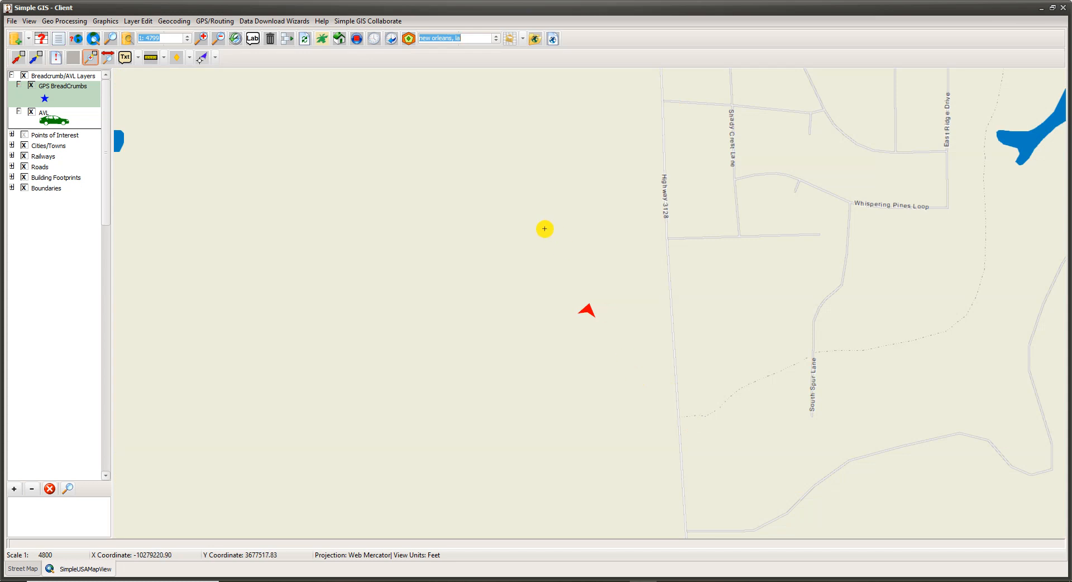
pyautogui.click(357, 39)
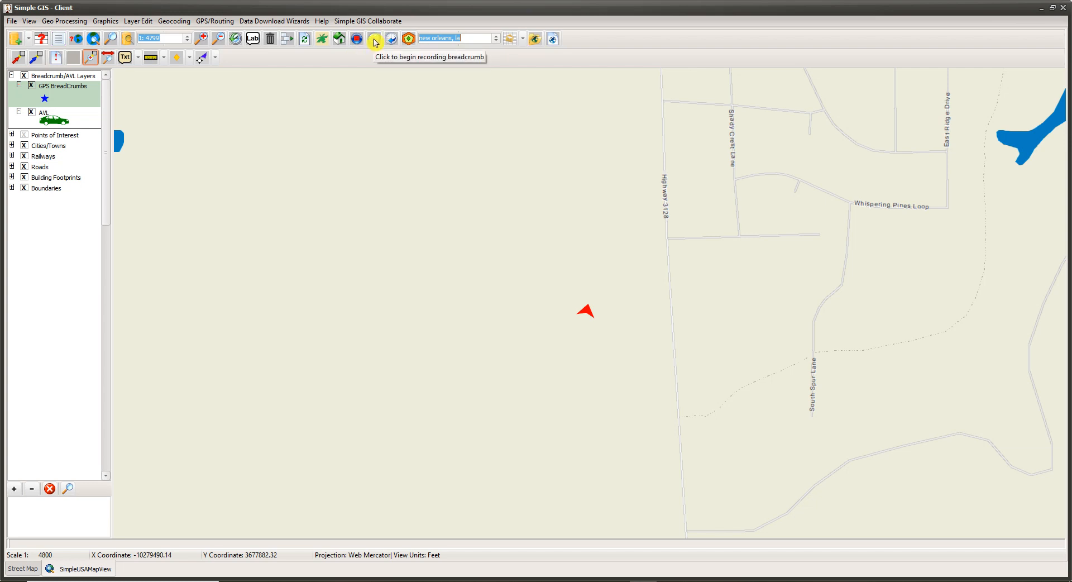
pyautogui.click(375, 41)
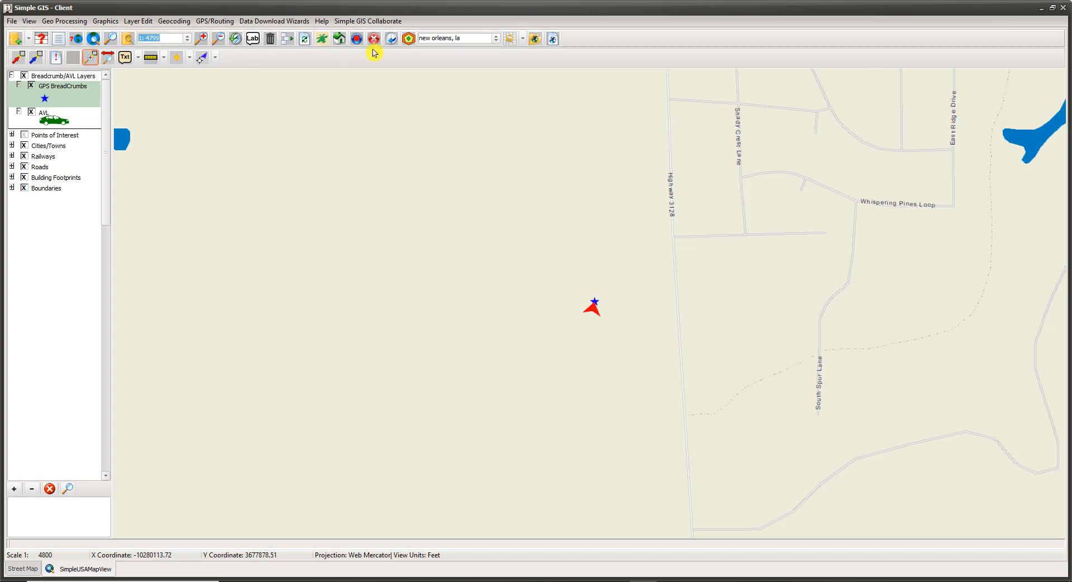
# Step: View the feature data of the recorded GPS breadcrumbs at the current position, read through their attributes, and close the results
pyautogui.click(56, 57)
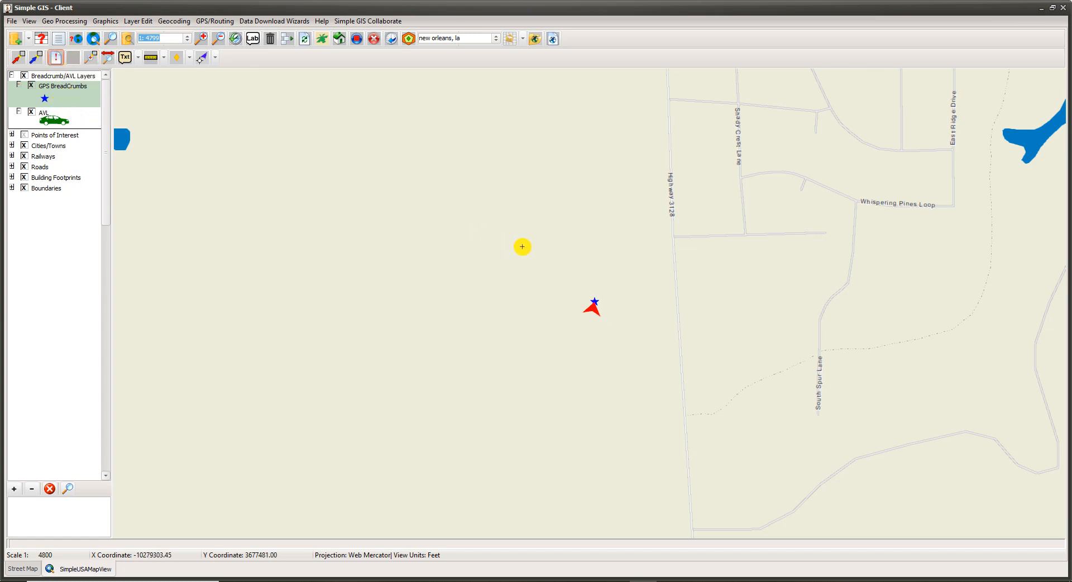
pyautogui.click(593, 303)
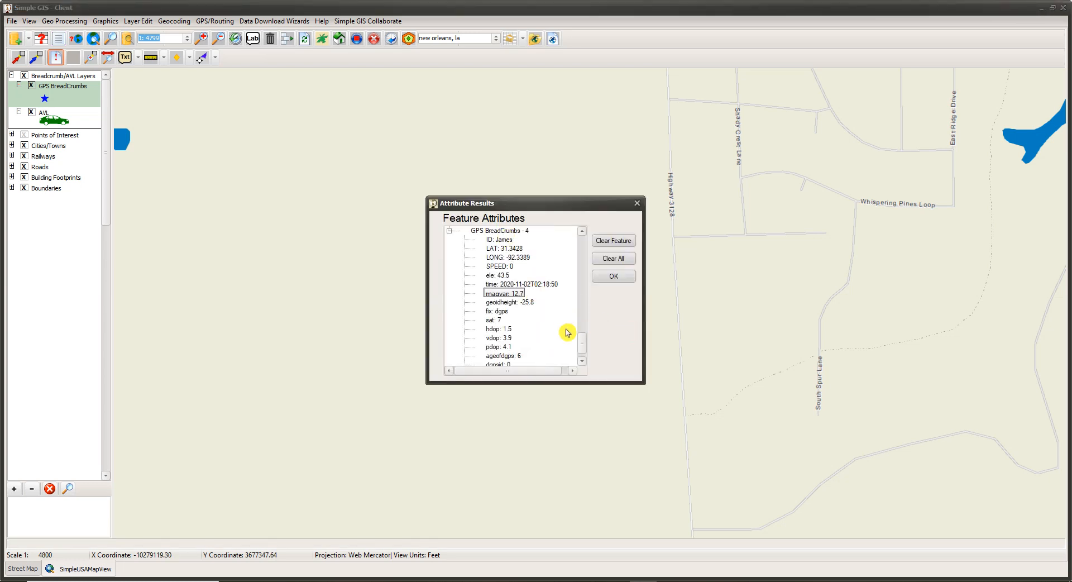
pyautogui.moveTo(582, 341); pyautogui.dragTo(572, 239)
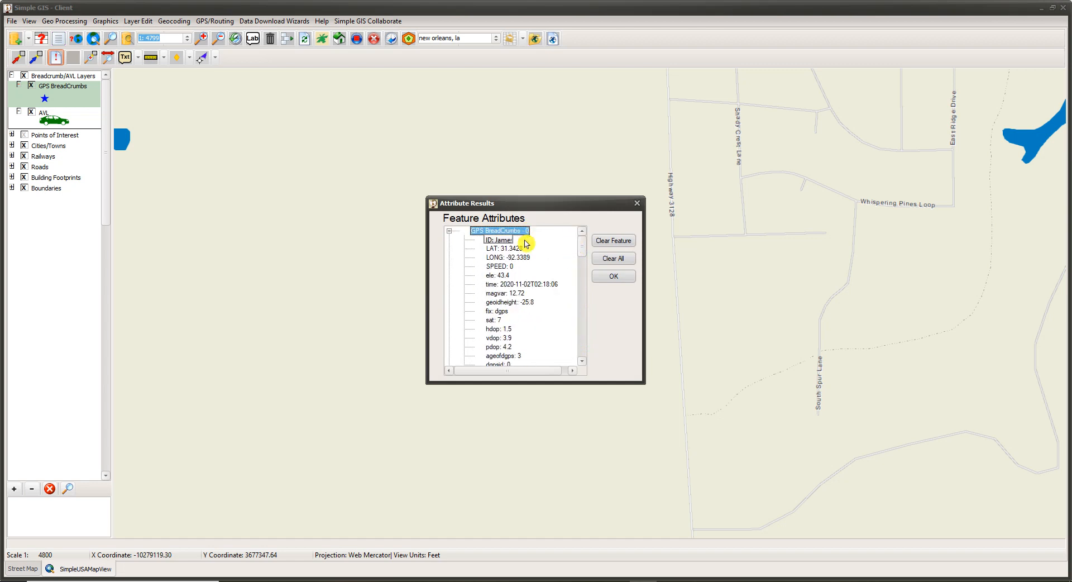
pyautogui.scroll(-1, 525, 328)
pyautogui.scroll(-4, 525, 329)
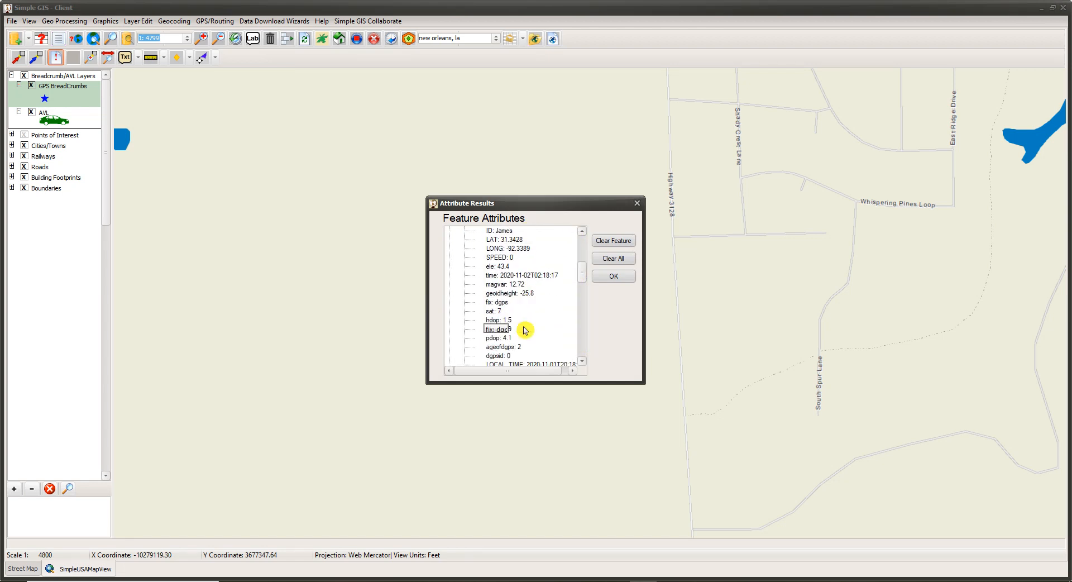
pyautogui.scroll(-4, 525, 329)
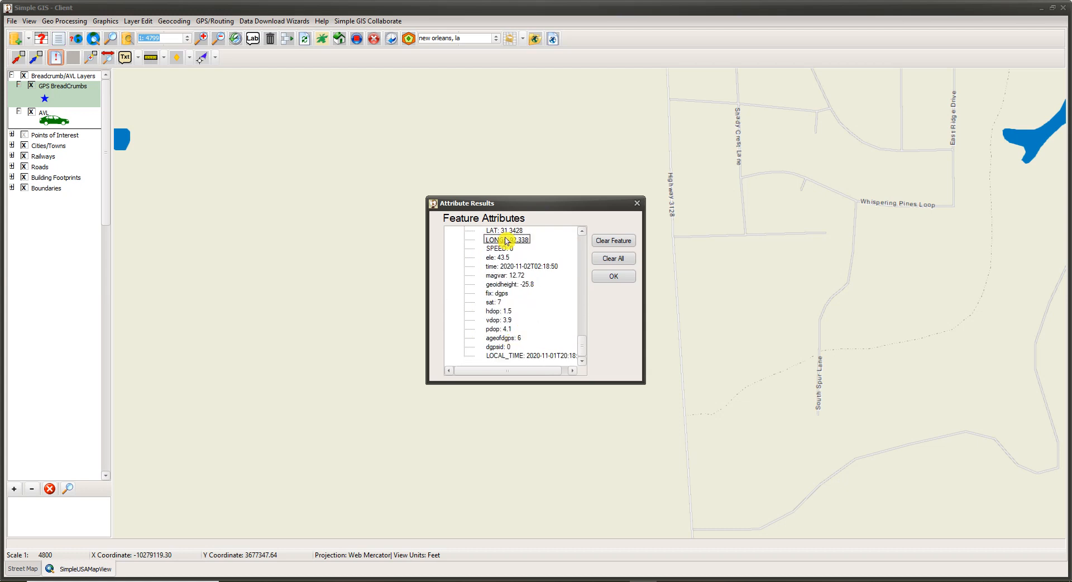
pyautogui.click(613, 279)
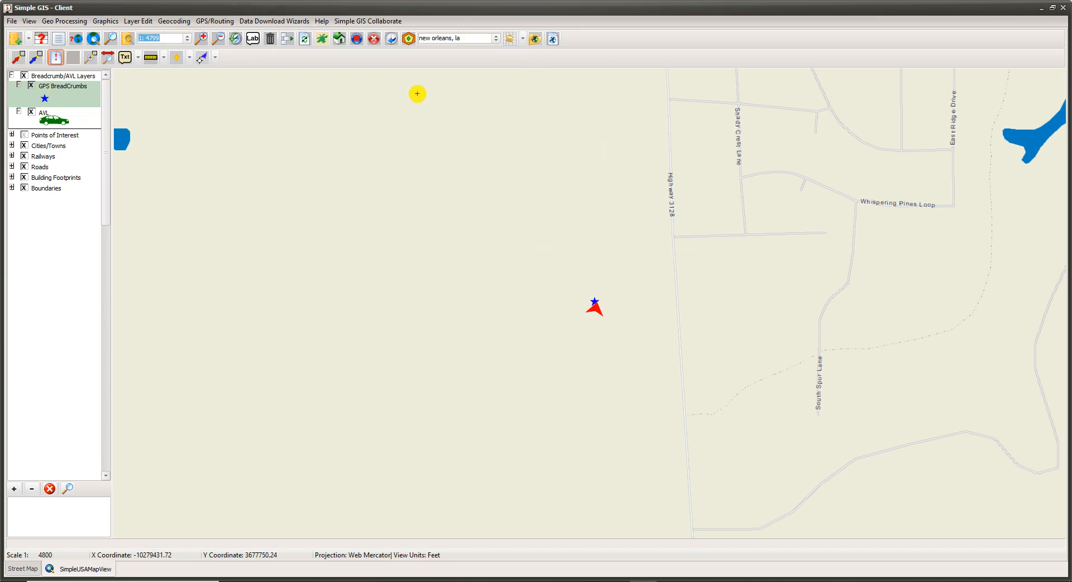
# Step: Try out the range of the Bread Crumb Recording Interval in the GPS configuration, and cancel the changes
pyautogui.click(209, 23)
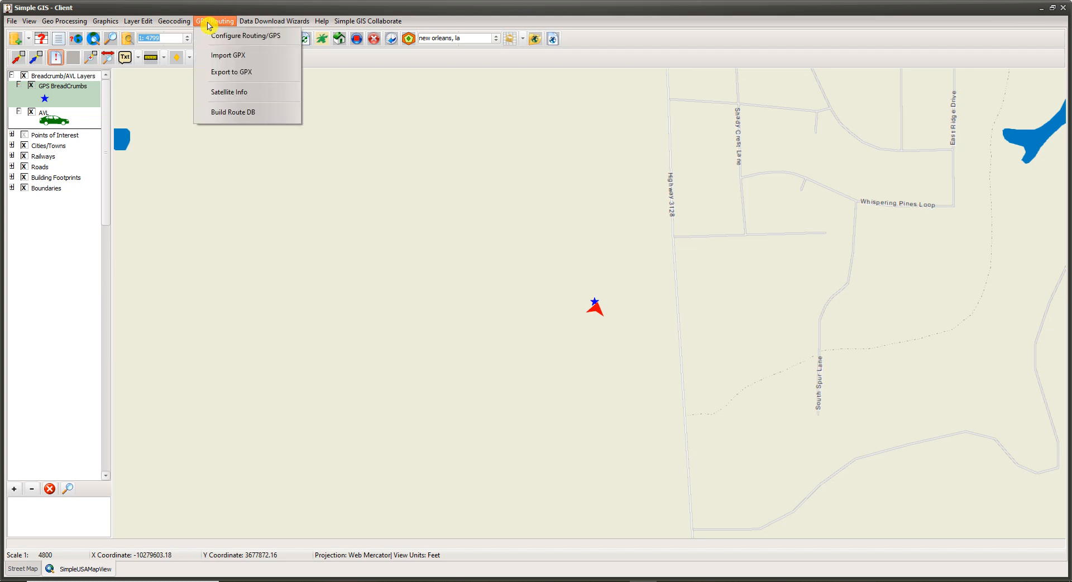
pyautogui.click(213, 40)
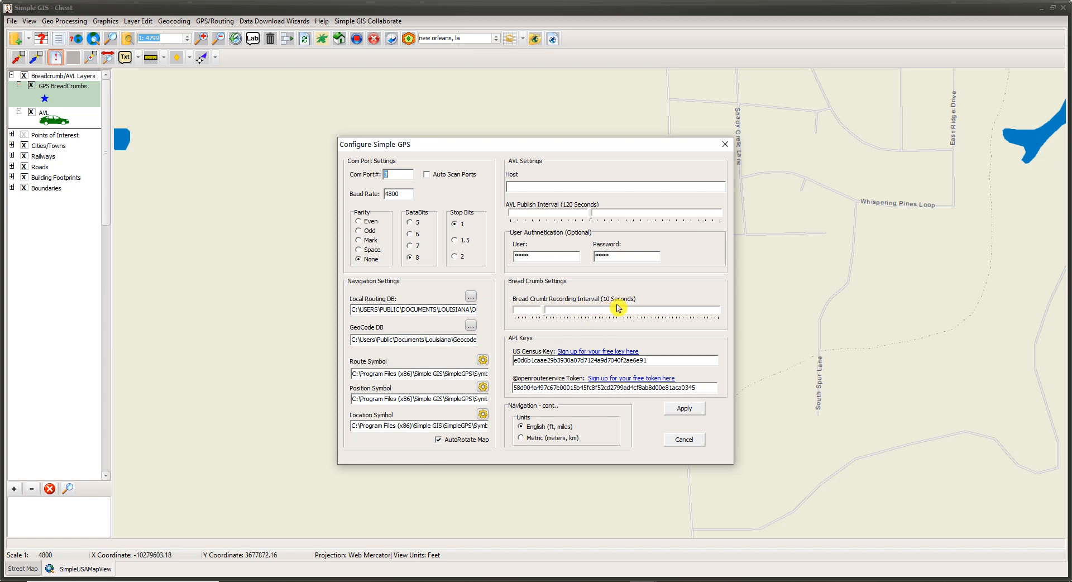
pyautogui.click(543, 315)
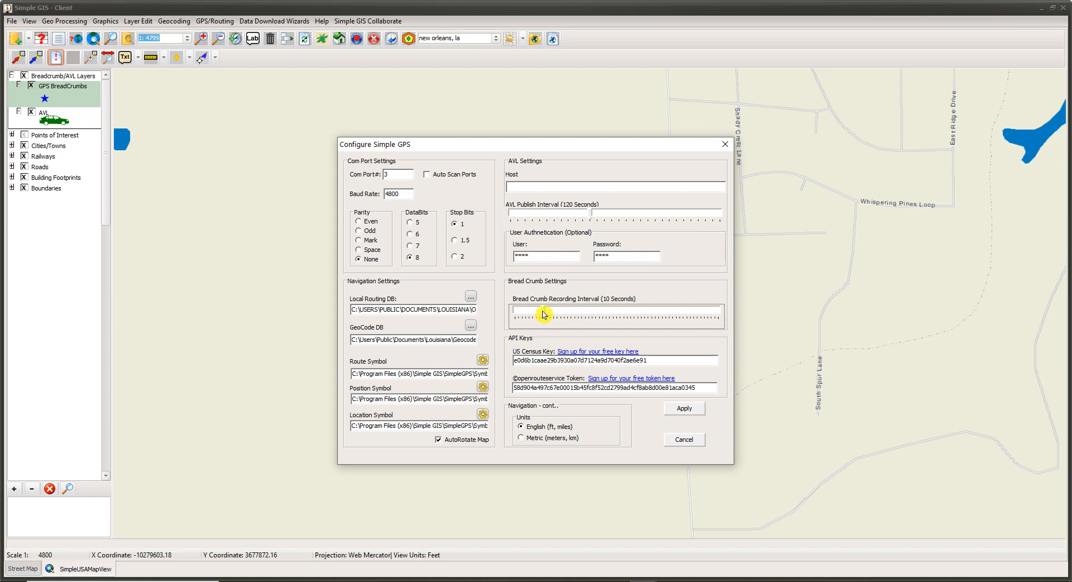
pyautogui.moveTo(544, 315); pyautogui.dragTo(680, 320)
pyautogui.moveTo(680, 318); pyautogui.dragTo(720, 320)
pyautogui.moveTo(717, 316); pyautogui.dragTo(510, 320)
pyautogui.moveTo(516, 311); pyautogui.dragTo(544, 312)
pyautogui.click(682, 440)
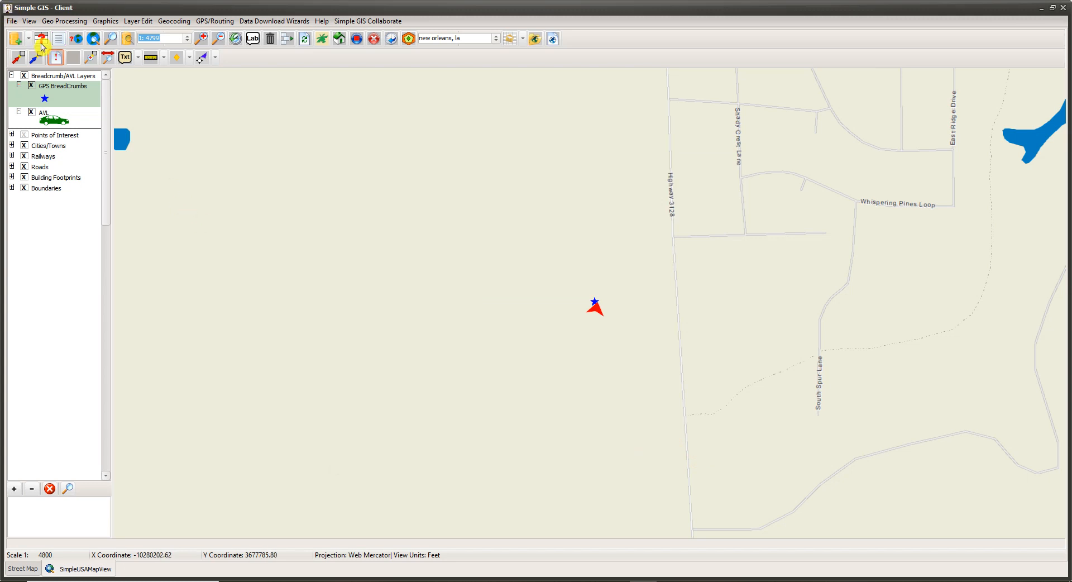
# Step: Stop recording GPS breadcrumbs
pyautogui.click(374, 43)
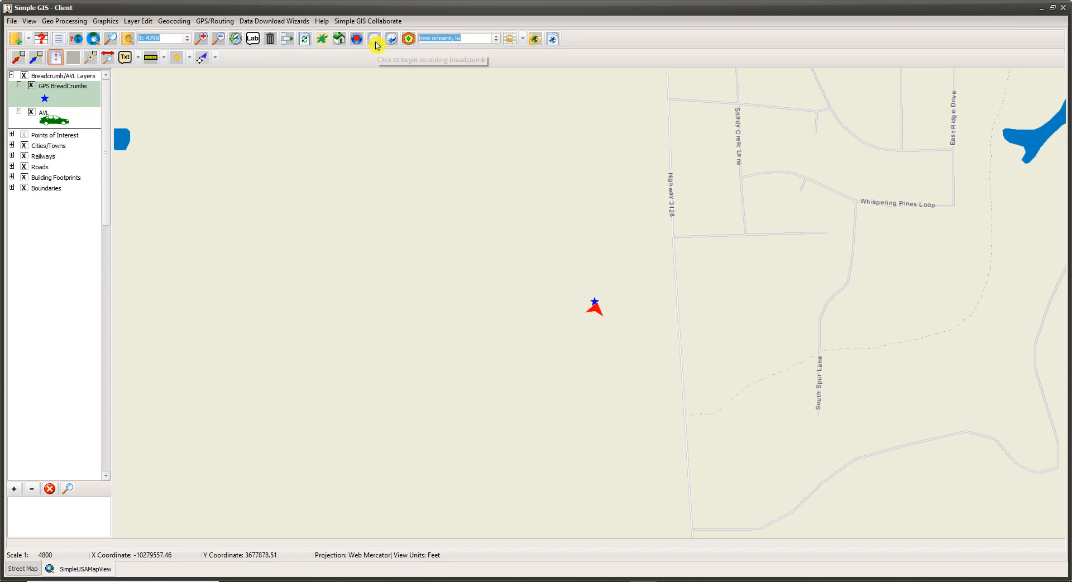
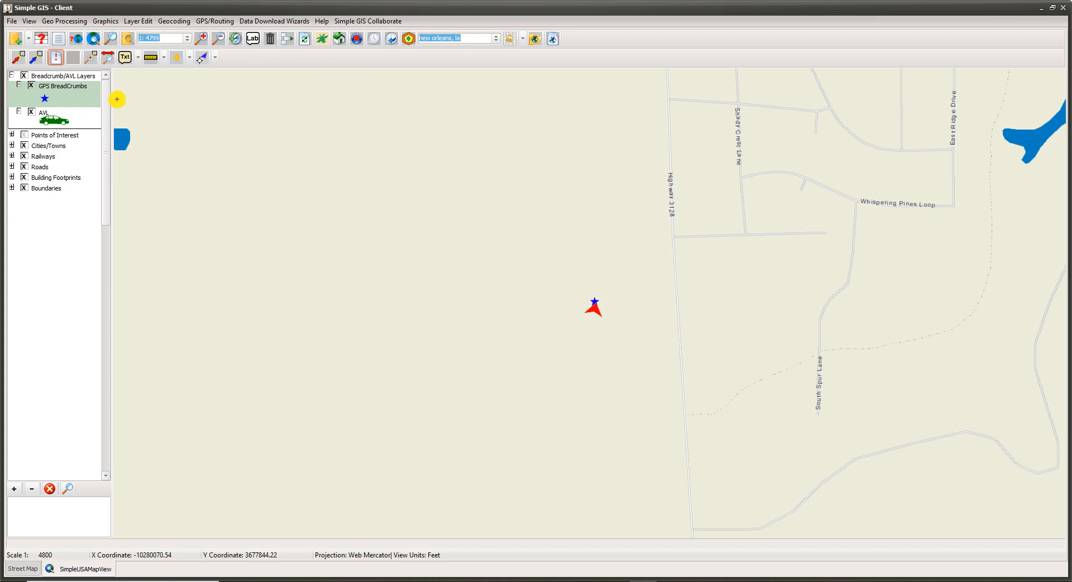
# Step: Delete all recorded GPS breadcrumbs from the map and confirm the deletion
pyautogui.click(393, 40)
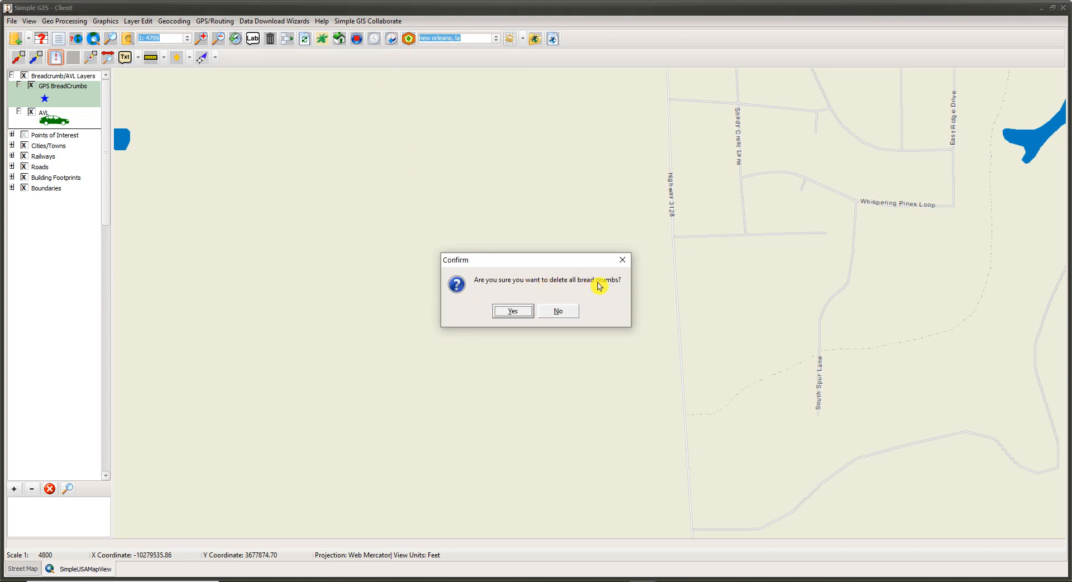
pyautogui.click(513, 310)
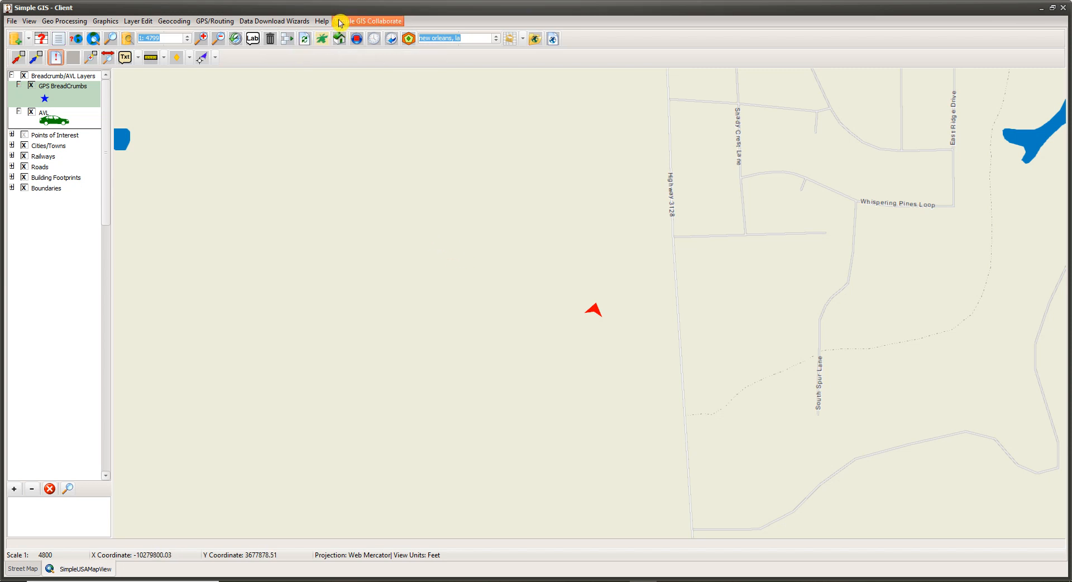
pyautogui.click(324, 46)
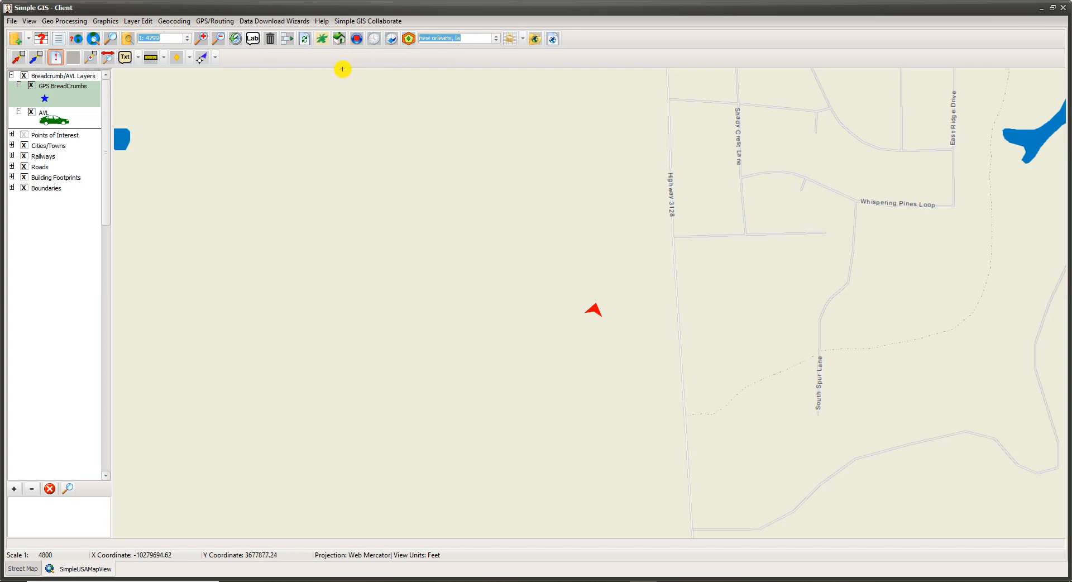
# Step: Open GPS routing and use the current position as the route's starting point
pyautogui.click(339, 40)
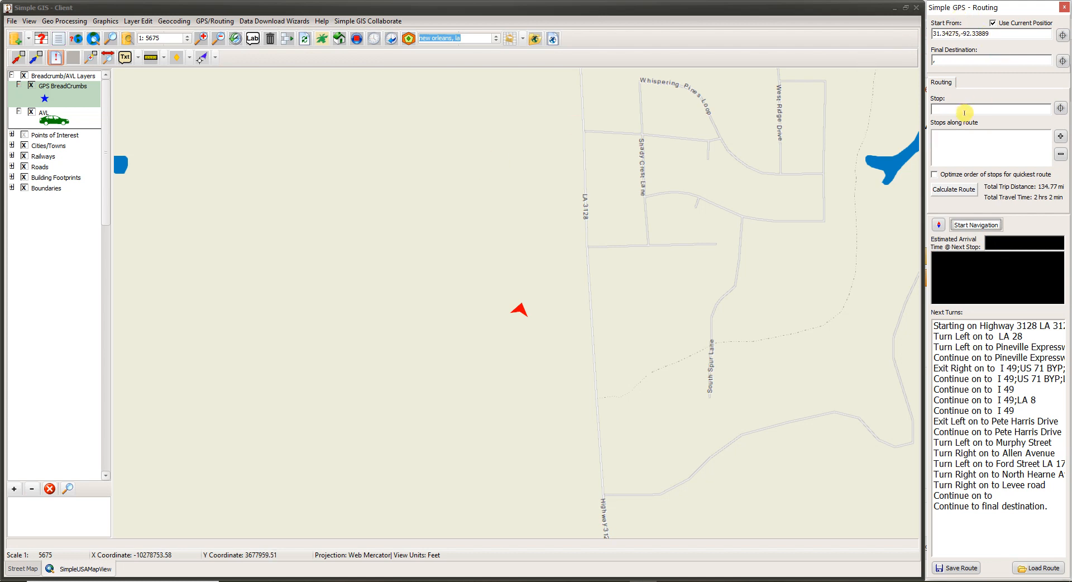
pyautogui.click(993, 24)
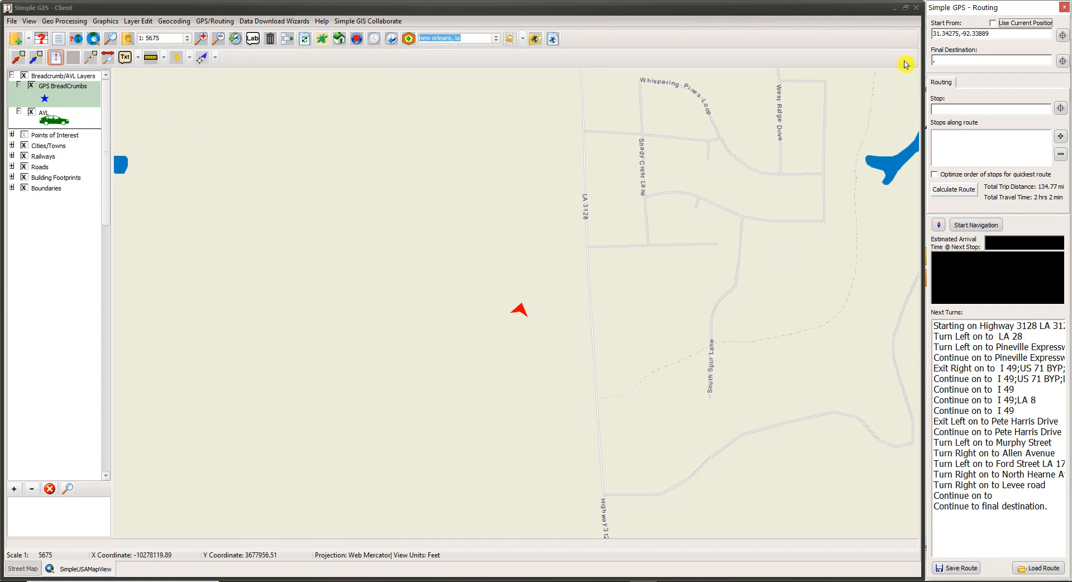
pyautogui.click(993, 25)
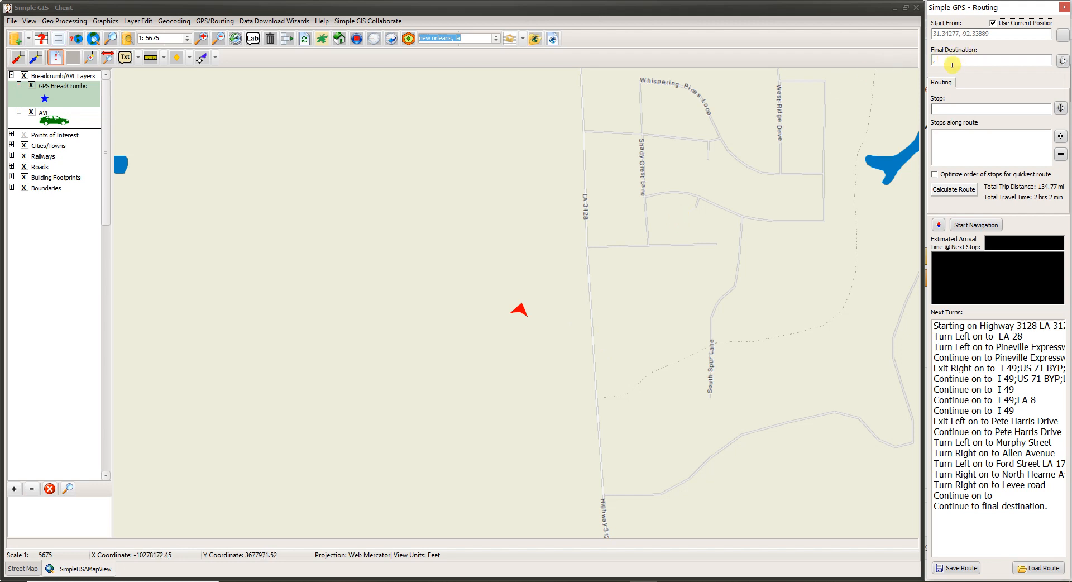
# Step: Replace the route's final destination with "Shreveport, La"
pyautogui.moveTo(952, 62); pyautogui.dragTo(893, 62)
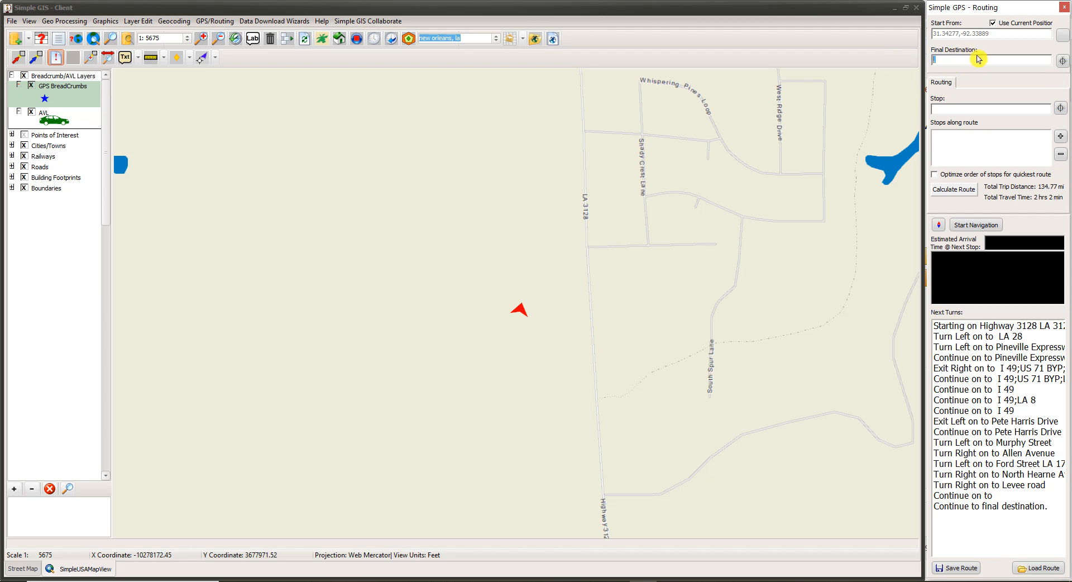
pyautogui.click(1061, 63)
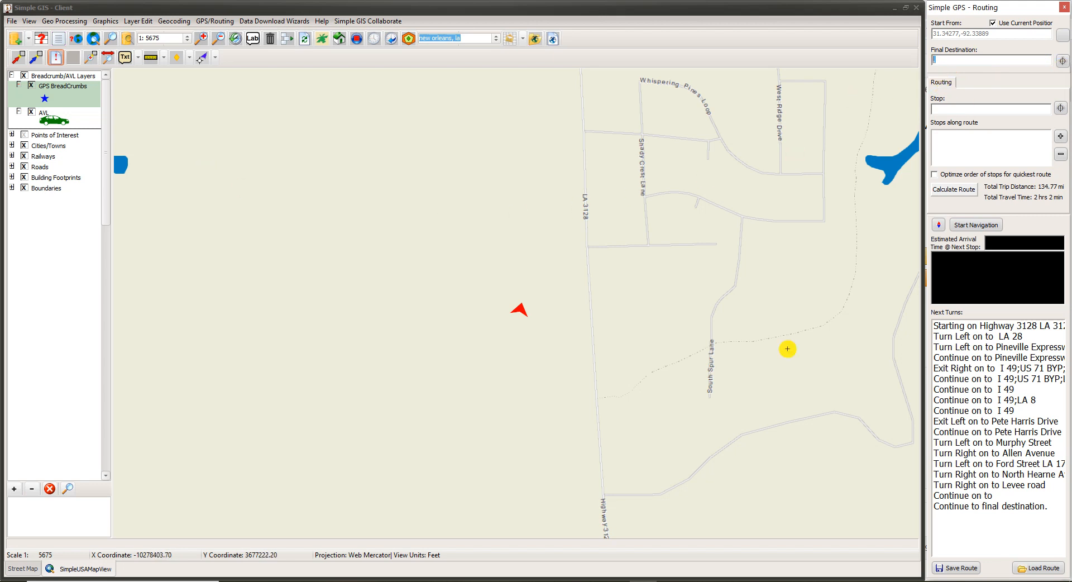
pyautogui.write('Shreveport, La')
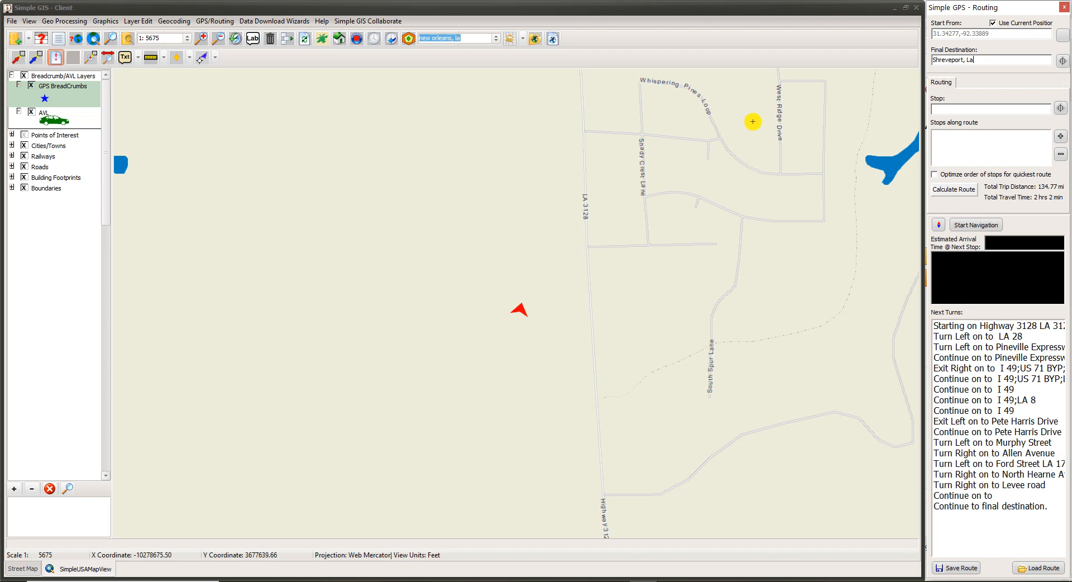
# Step: Stop GPS tracking so that the map can be moved freely
pyautogui.click(356, 43)
pyautogui.click(358, 42)
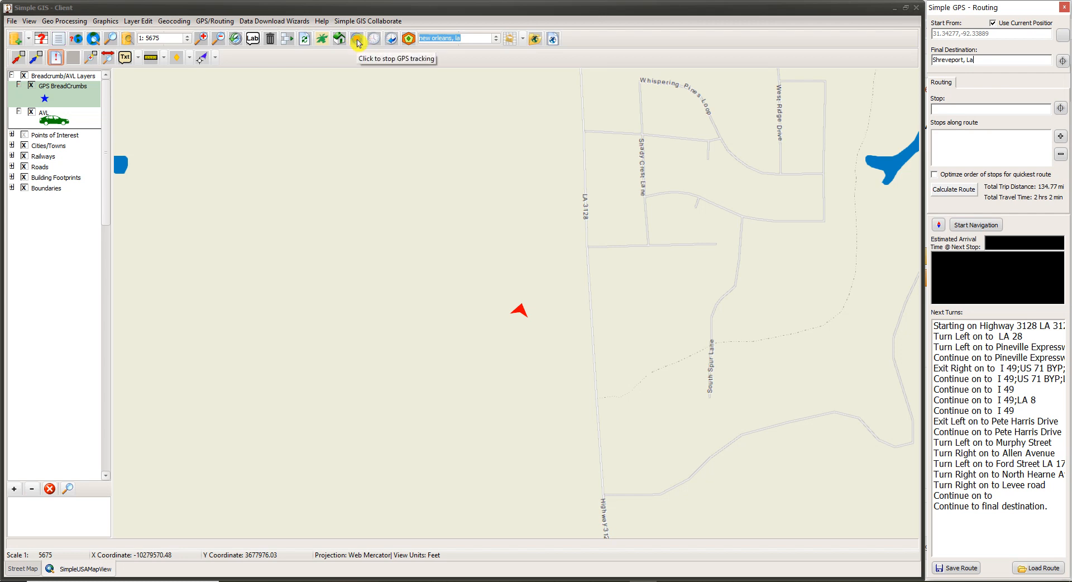
pyautogui.click(358, 43)
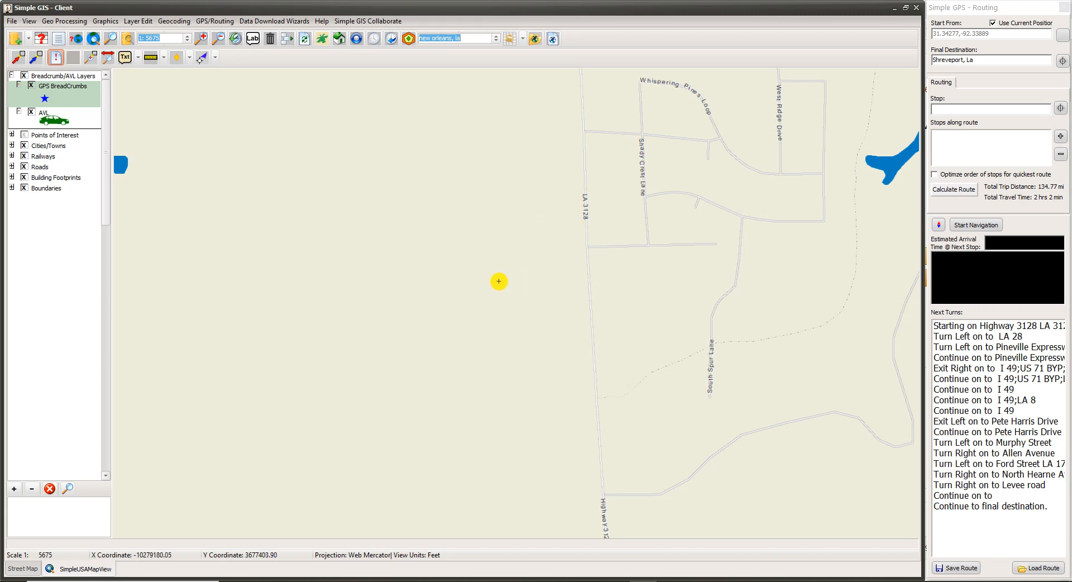
# Step: Pick a stop from the map at 31.73002,-93.10169, near Old River Road, and add it to the stops along the route
pyautogui.scroll(-2, 498, 281)
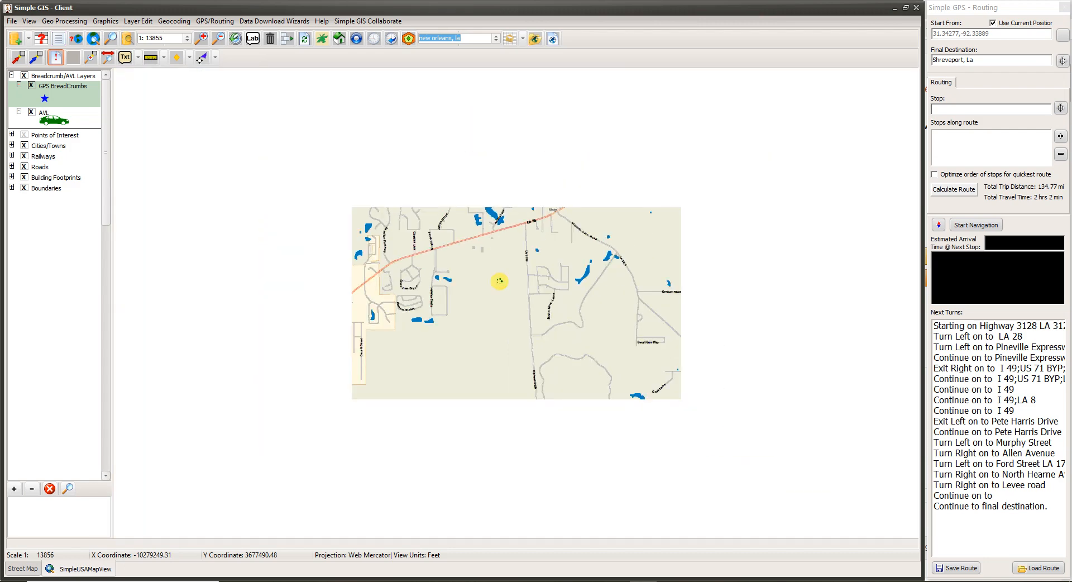
pyautogui.scroll(-3, 499, 280)
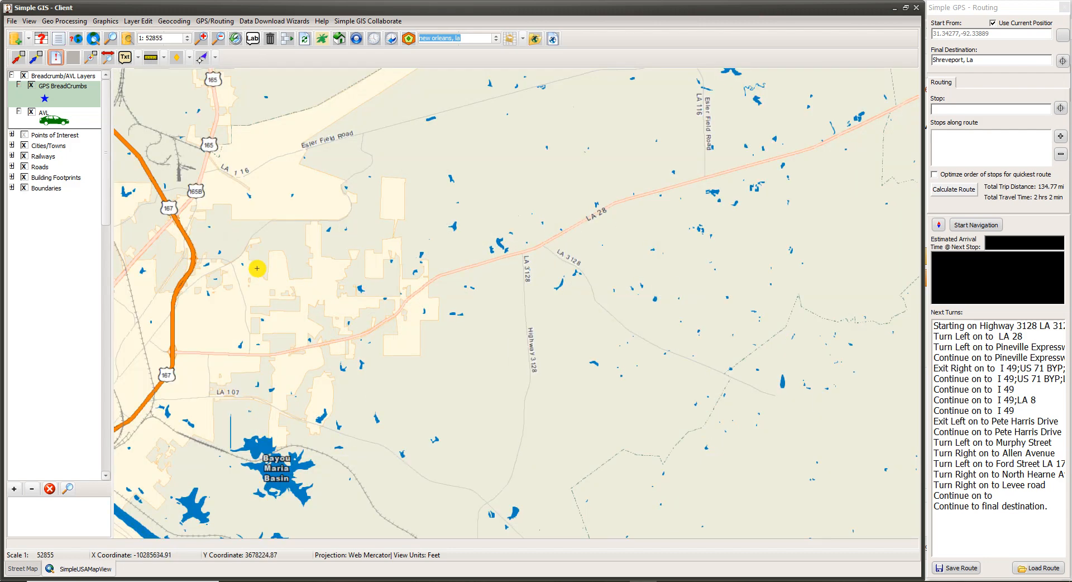
pyautogui.moveTo(257, 268); pyautogui.dragTo(669, 285)
pyautogui.moveTo(431, 155); pyautogui.dragTo(665, 77)
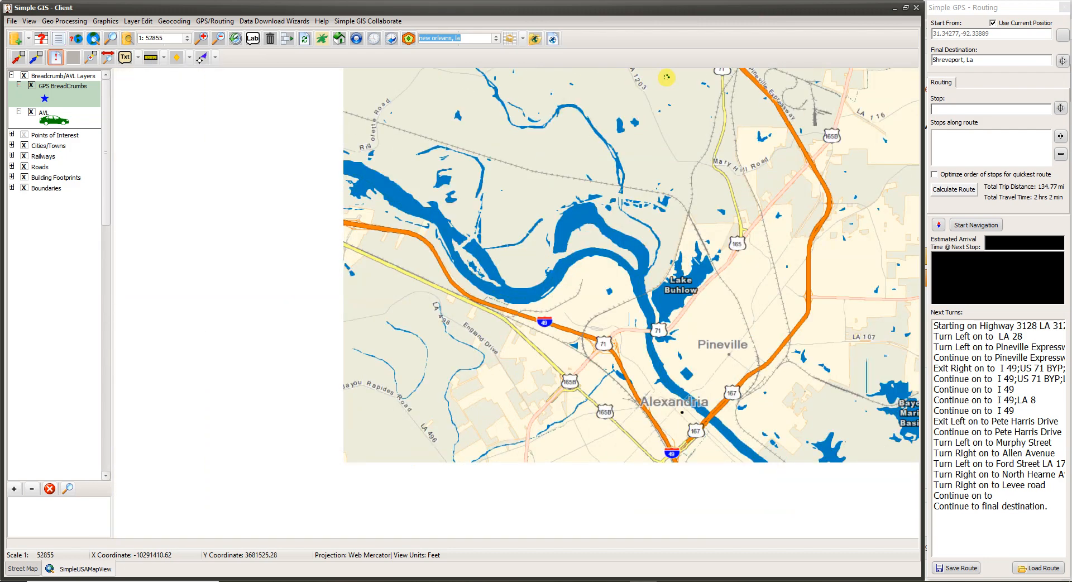
pyautogui.moveTo(443, 282); pyautogui.dragTo(647, 203)
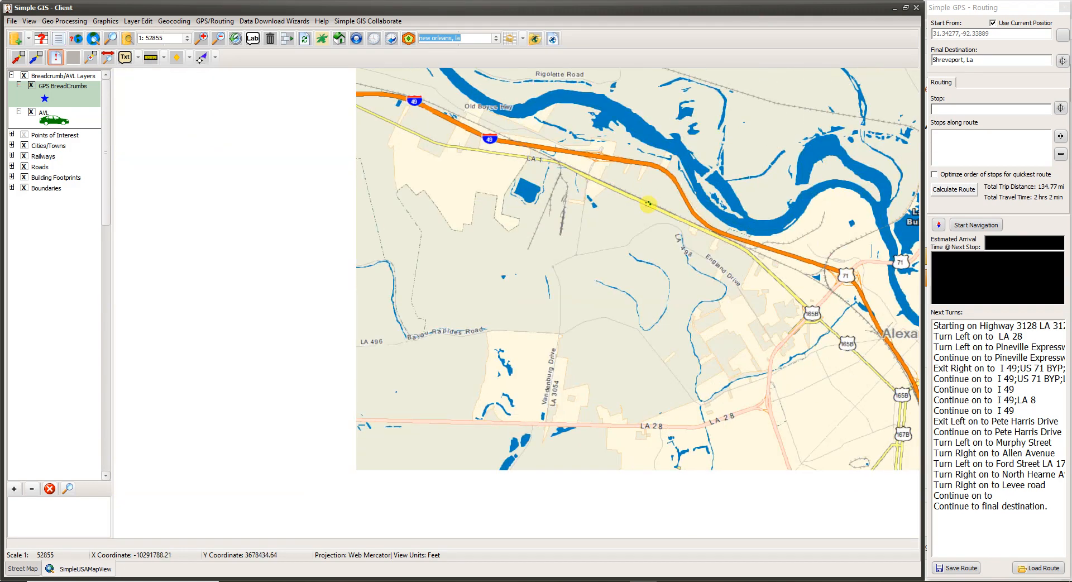
pyautogui.moveTo(531, 187); pyautogui.dragTo(596, 227)
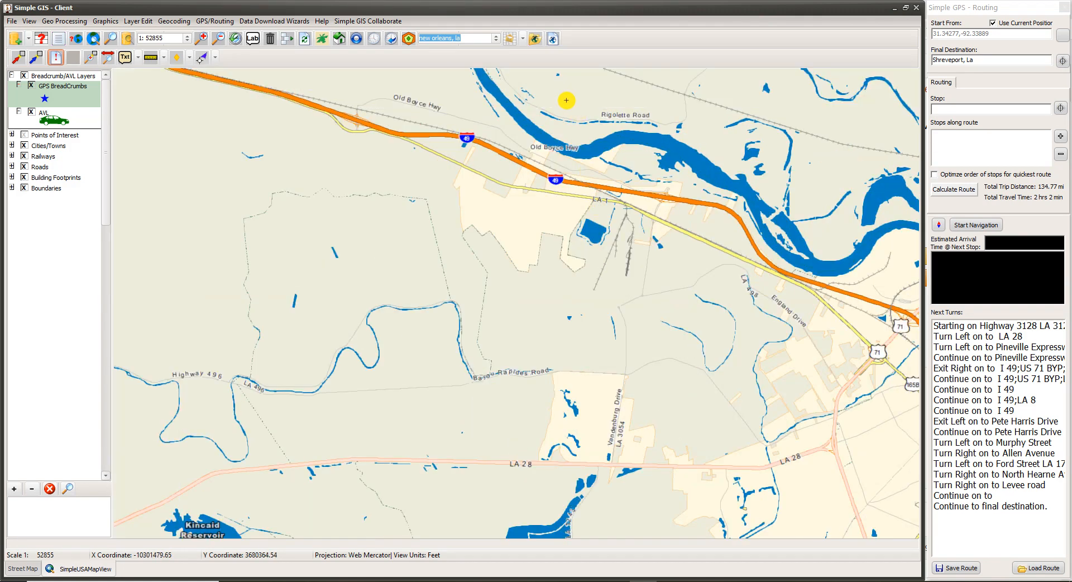
pyautogui.moveTo(512, 107); pyautogui.dragTo(612, 324)
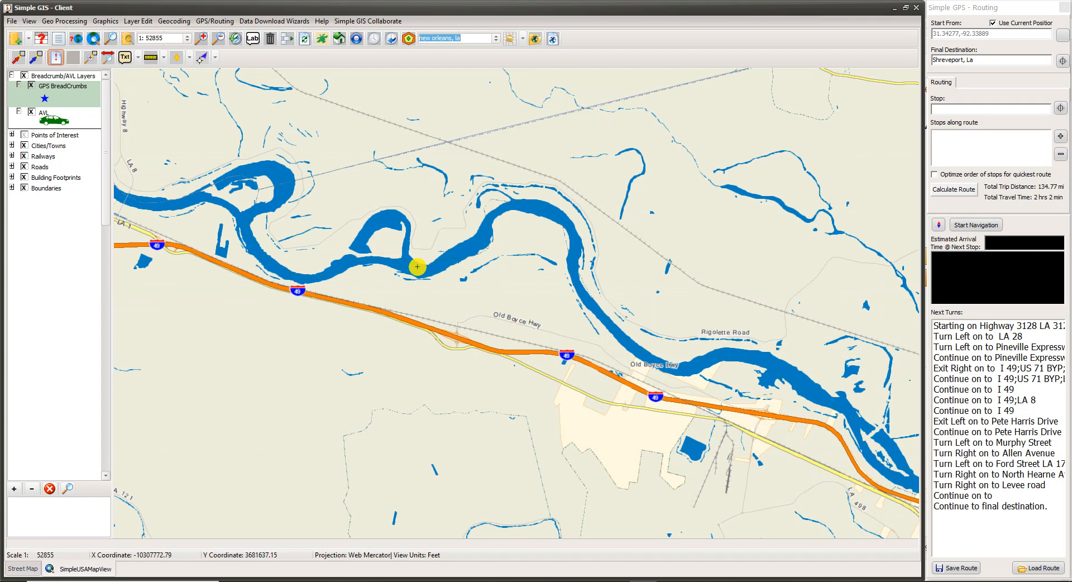
pyautogui.moveTo(417, 266); pyautogui.dragTo(487, 260)
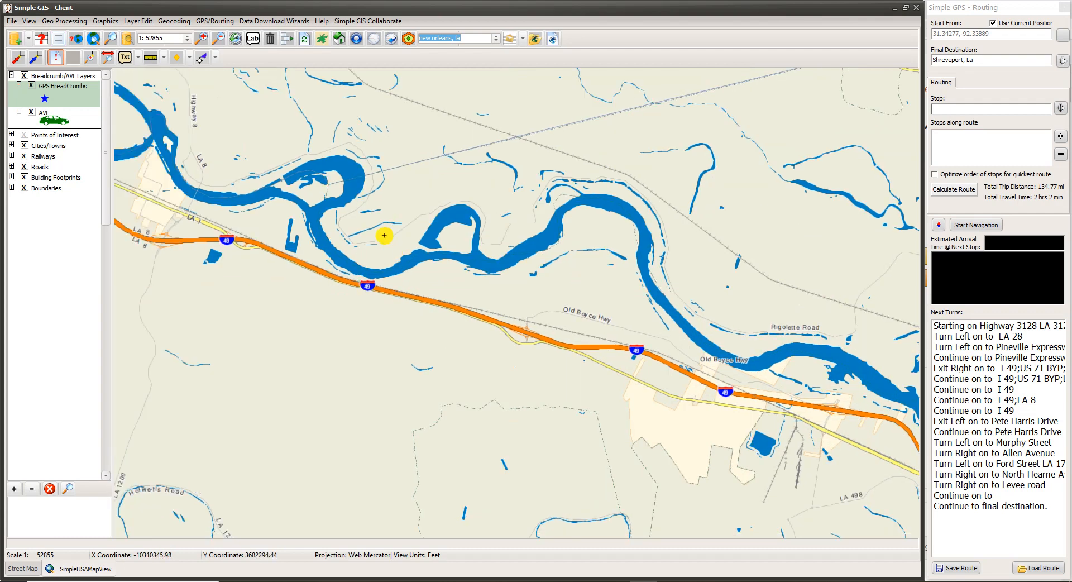
pyautogui.moveTo(385, 235); pyautogui.dragTo(575, 274)
pyautogui.scroll(-2, 491, 297)
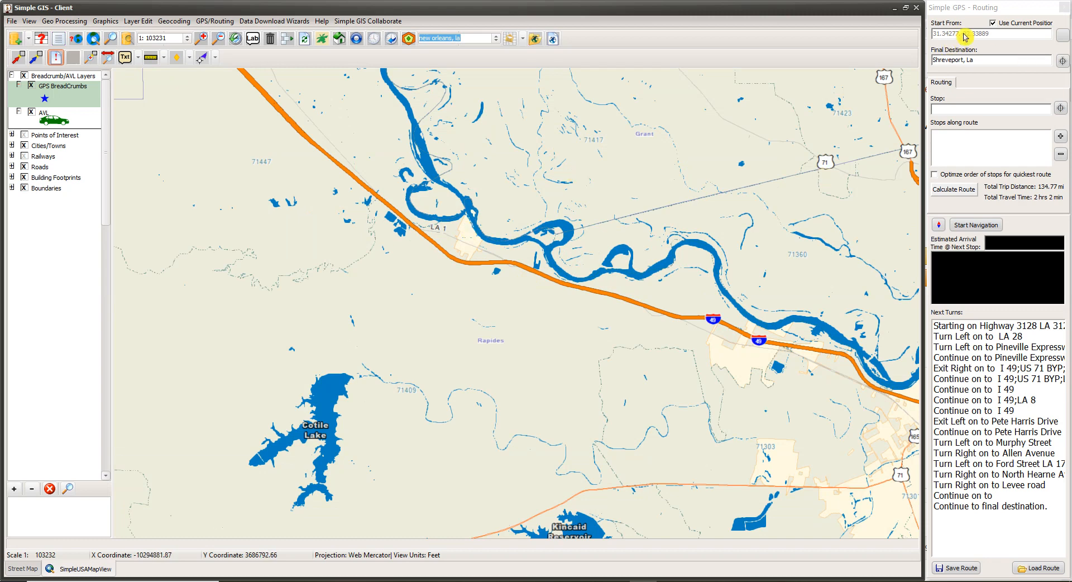
pyautogui.moveTo(411, 302); pyautogui.dragTo(424, 367)
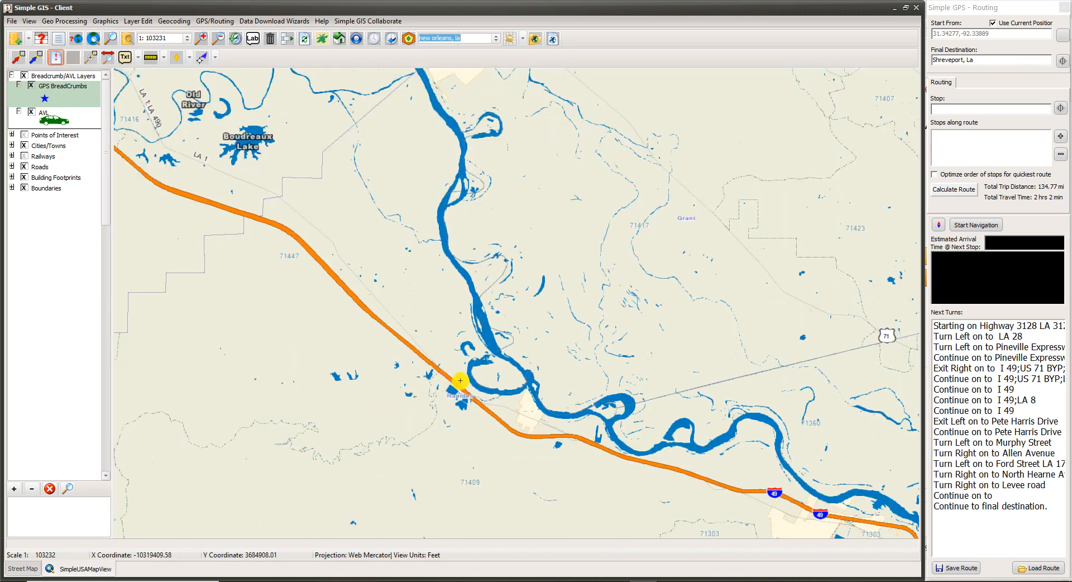
pyautogui.moveTo(284, 162); pyautogui.dragTo(588, 335)
pyautogui.moveTo(453, 285); pyautogui.dragTo(628, 378)
pyautogui.moveTo(357, 259); pyautogui.dragTo(566, 396)
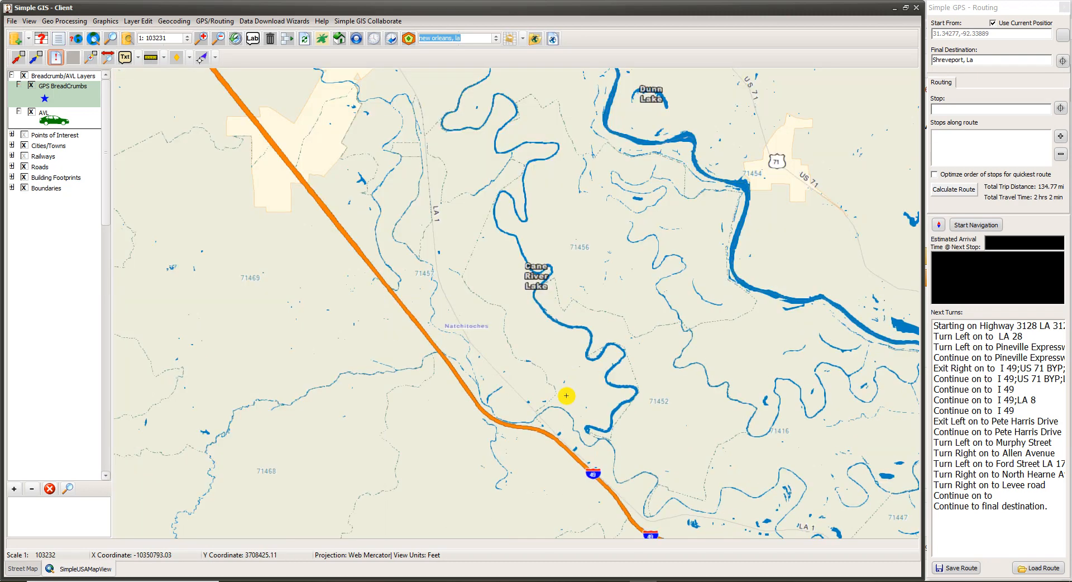
pyautogui.scroll(-1, 565, 395)
pyautogui.moveTo(492, 208); pyautogui.dragTo(525, 309)
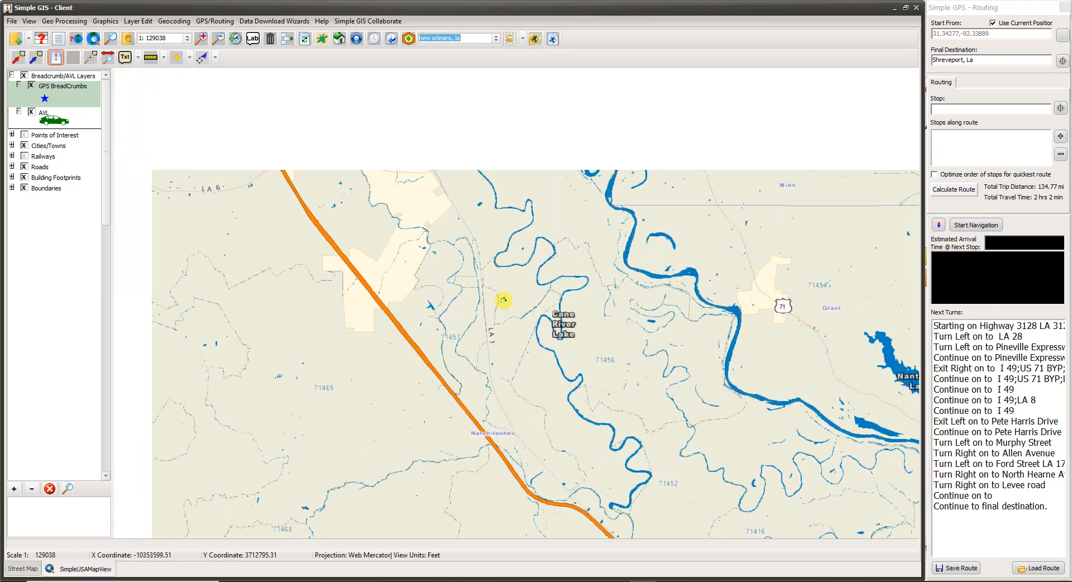
pyautogui.scroll(1, 436, 251)
pyautogui.moveTo(313, 163); pyautogui.dragTo(501, 412)
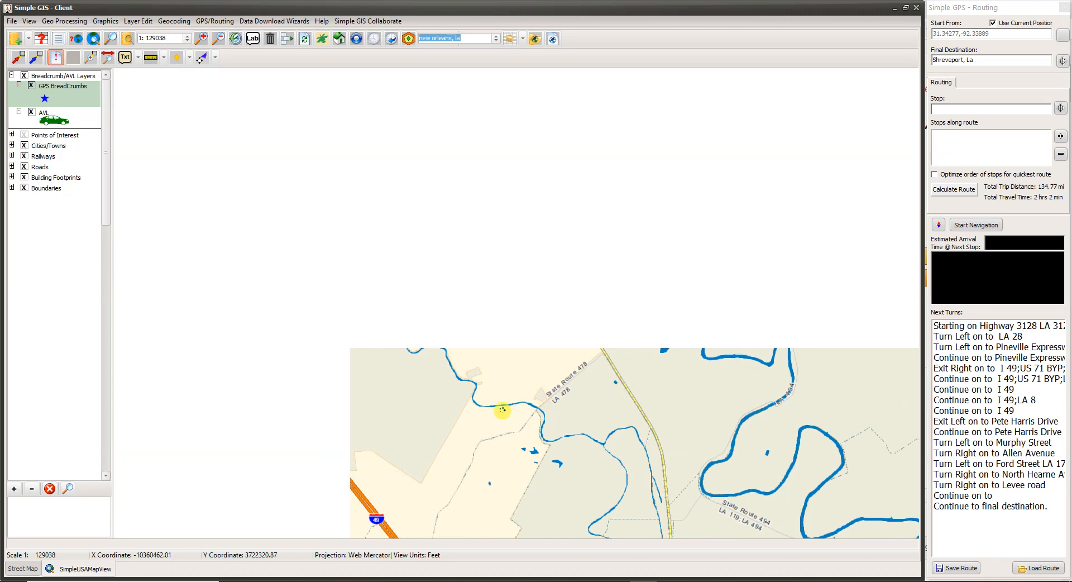
pyautogui.scroll(1, 428, 269)
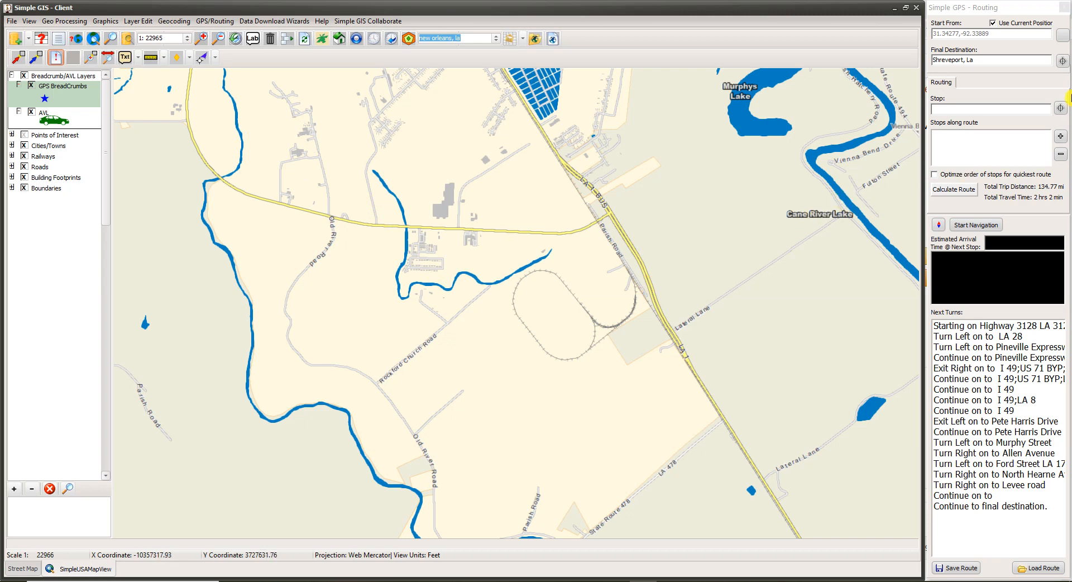
pyautogui.click(1061, 108)
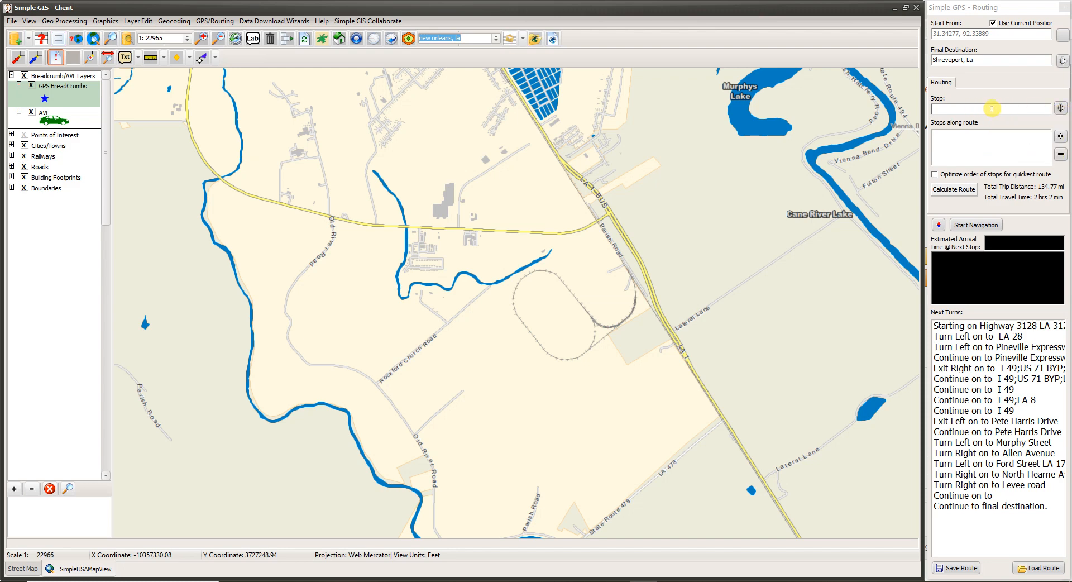
pyautogui.click(1060, 110)
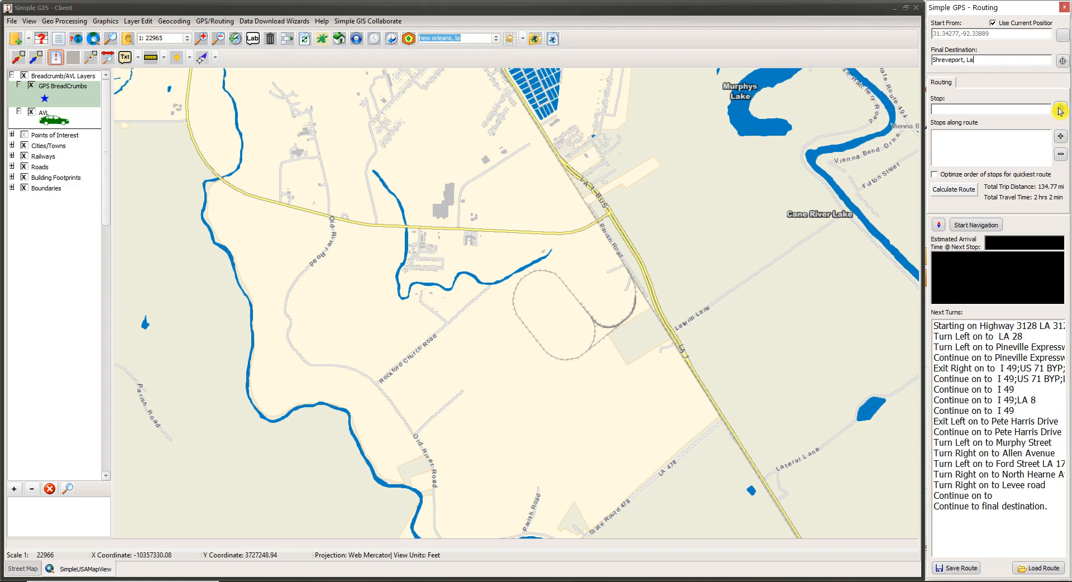
pyautogui.click(296, 160)
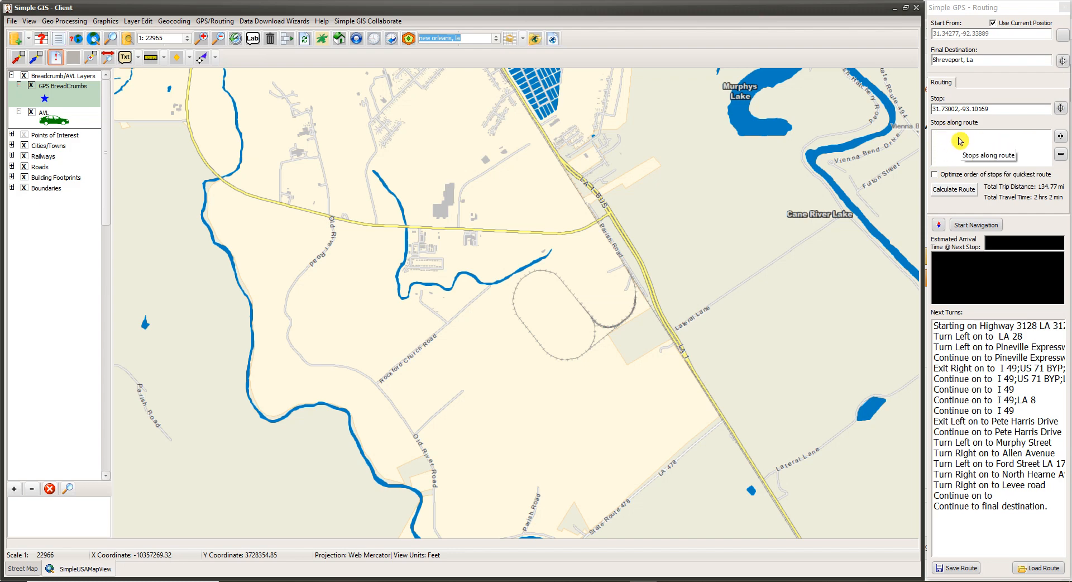
pyautogui.click(1061, 138)
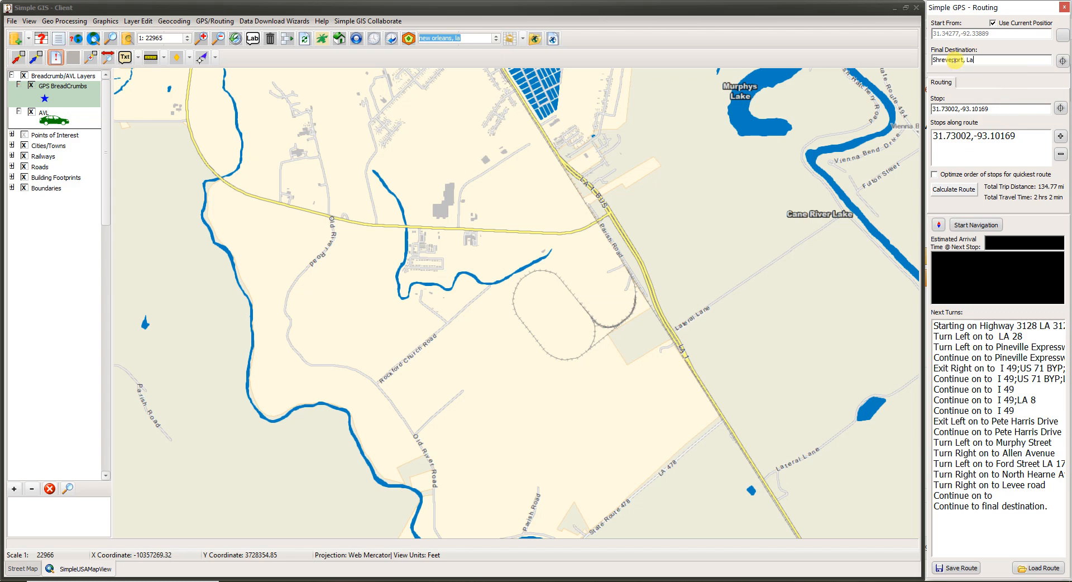
# Step: Calculate the route to Shreveport through the added stop and start navigation
pyautogui.click(955, 191)
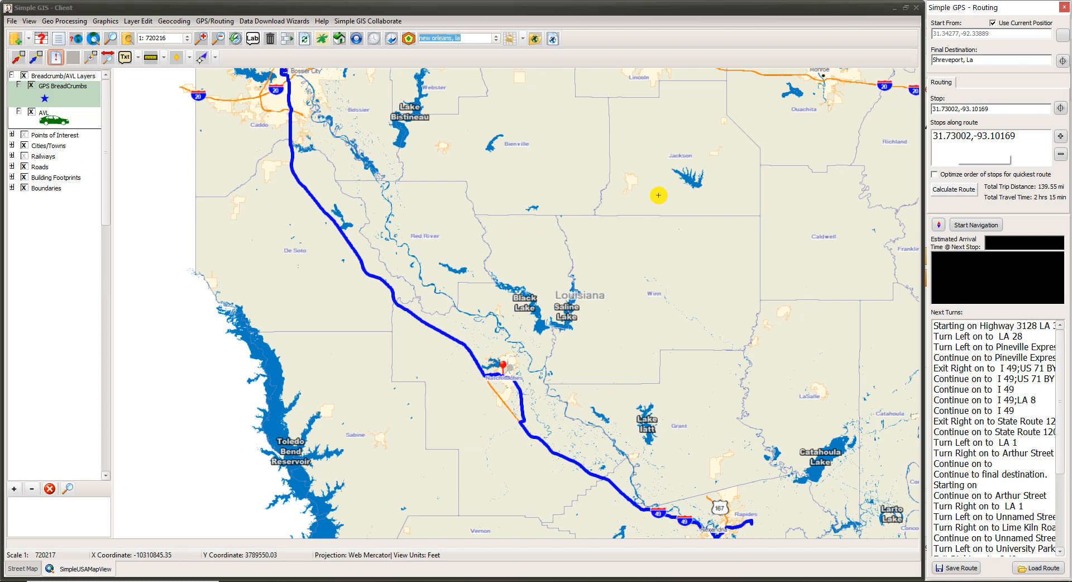
pyautogui.click(978, 226)
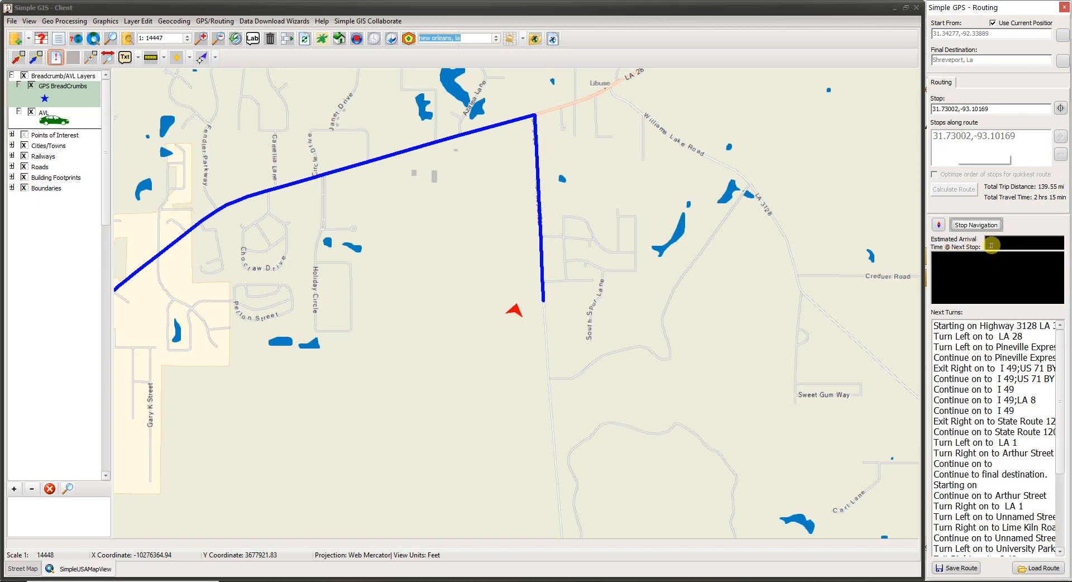
pyautogui.moveTo(991, 245)
pyautogui.moveTo(1025, 242)
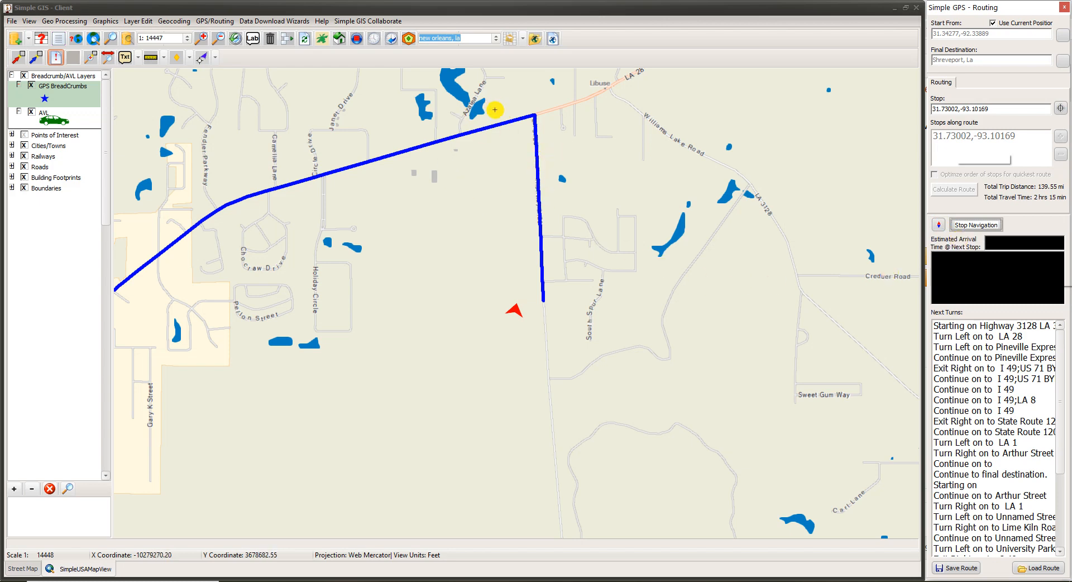
# Step: Stop the navigation and close the GPS routing window
pyautogui.click(939, 225)
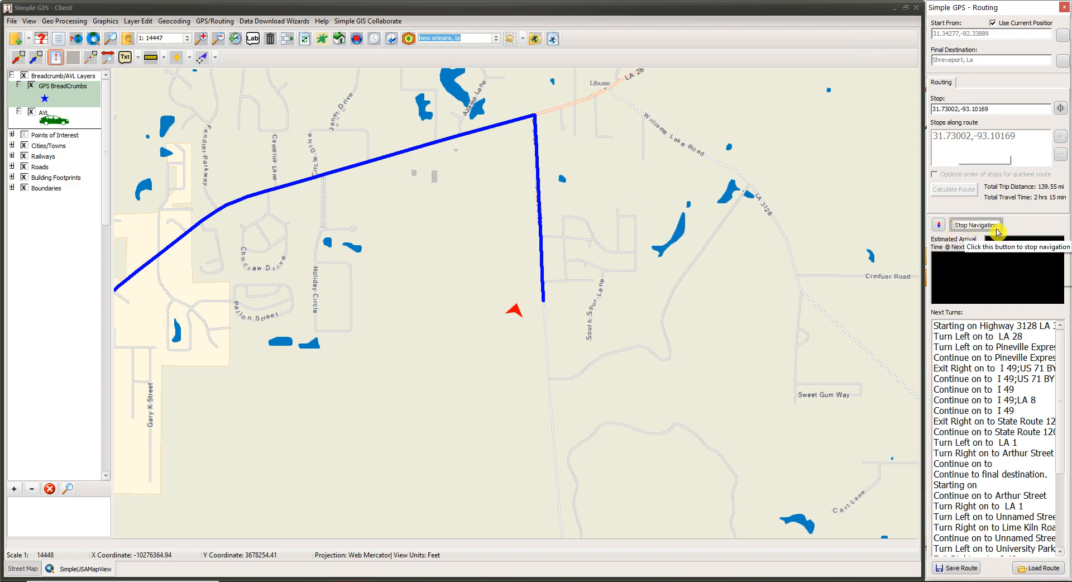
pyautogui.click(963, 231)
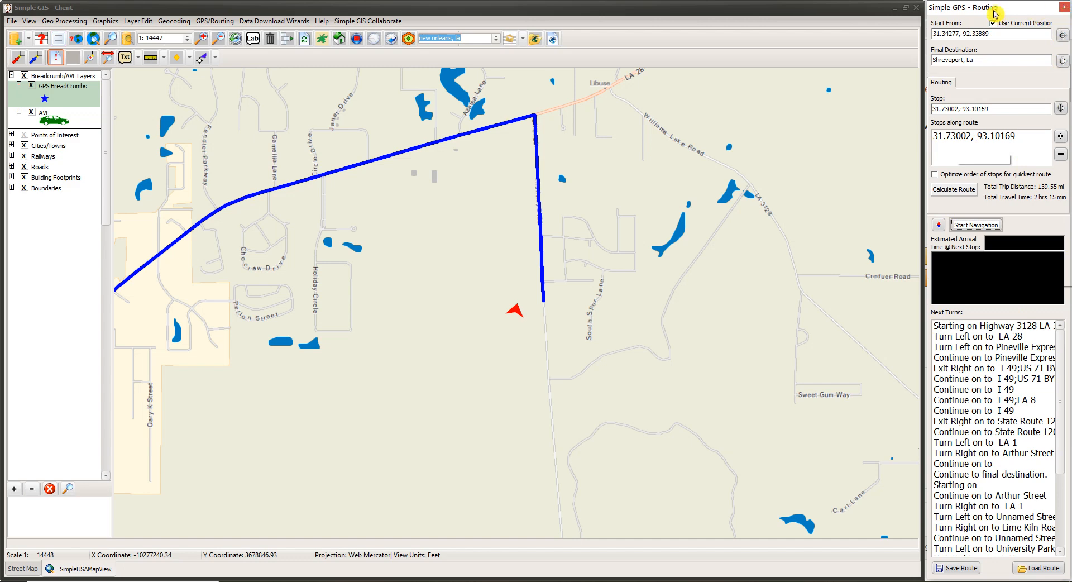
pyautogui.click(1065, 12)
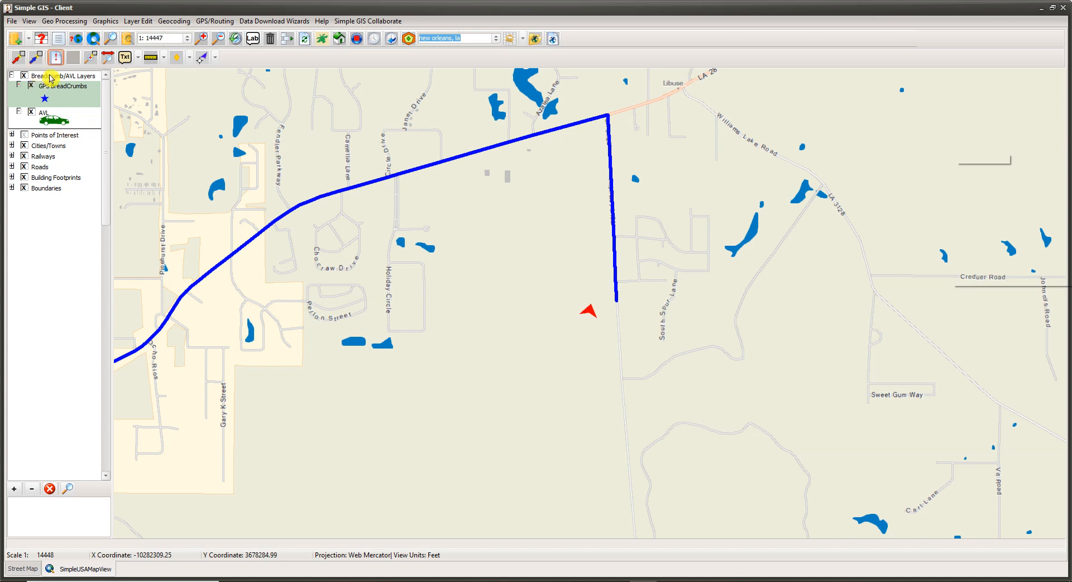
# Step: Remove the AVL layer from the Breadcrumb/AVL Layers group
pyautogui.click(55, 120)
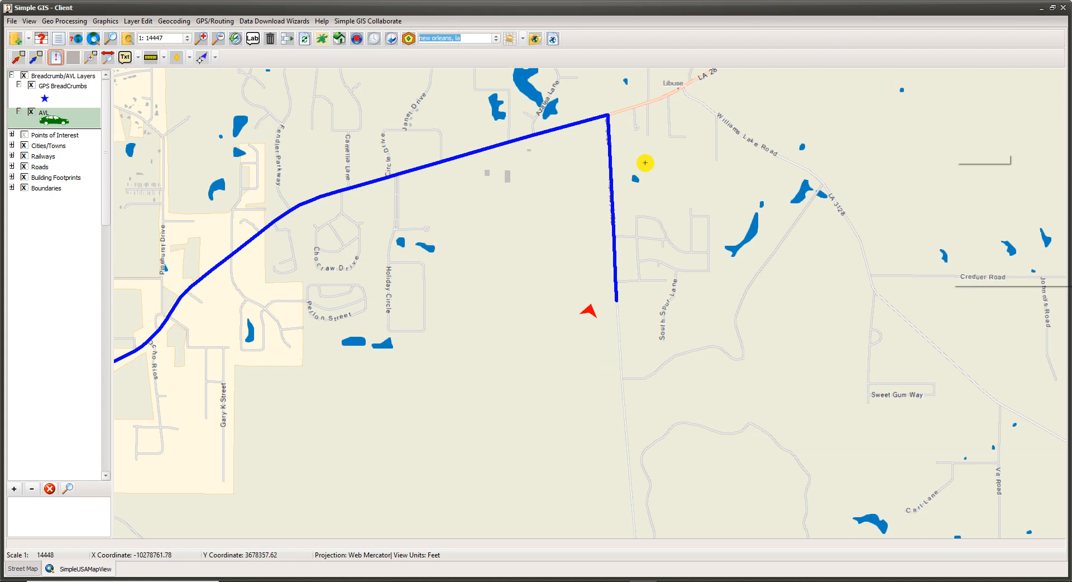
pyautogui.rightClick(54, 119)
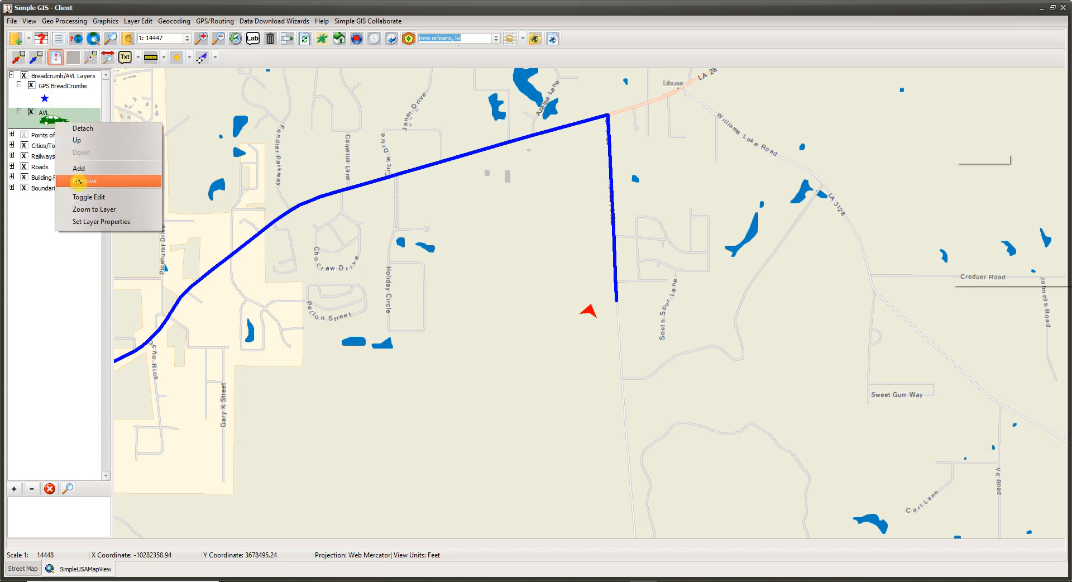
pyautogui.click(77, 180)
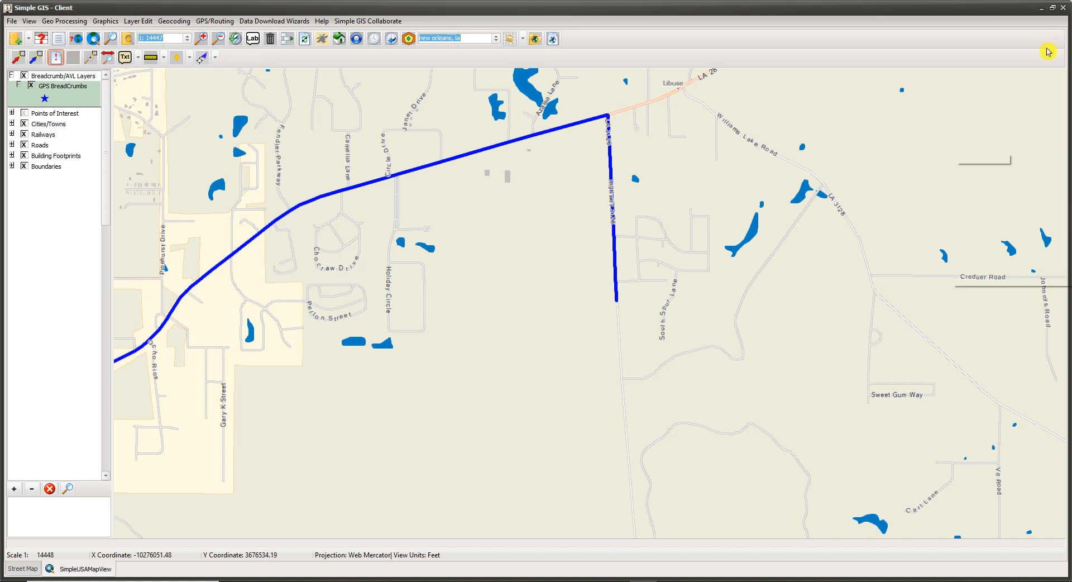
# Step: Open the Simple GIS Client user manual in Adobe Acrobat Reader and look through its table of contents for the Using GPS chapter
pyautogui.click(322, 23)
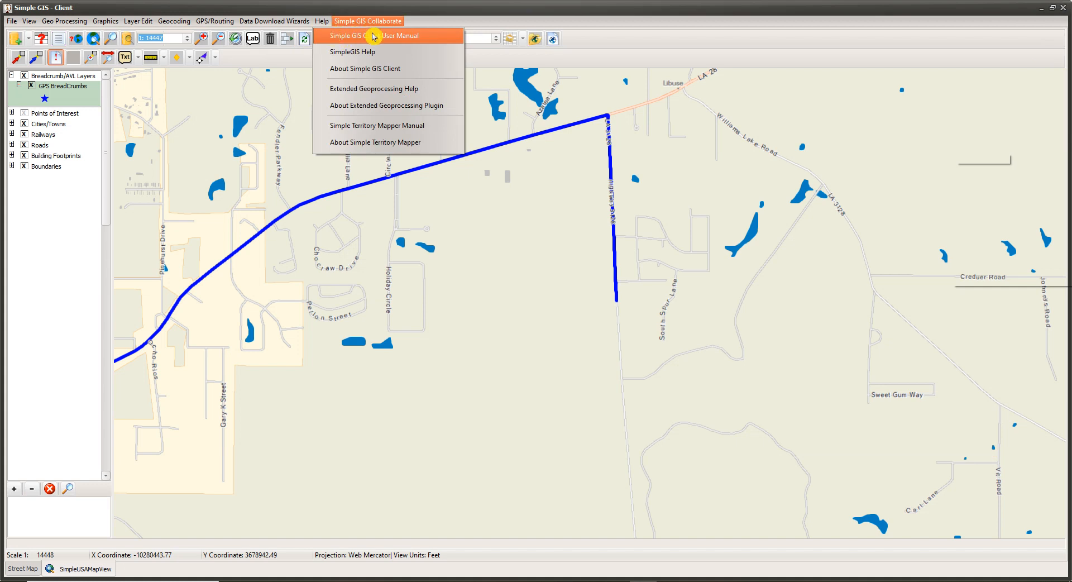
pyautogui.click(719, 422)
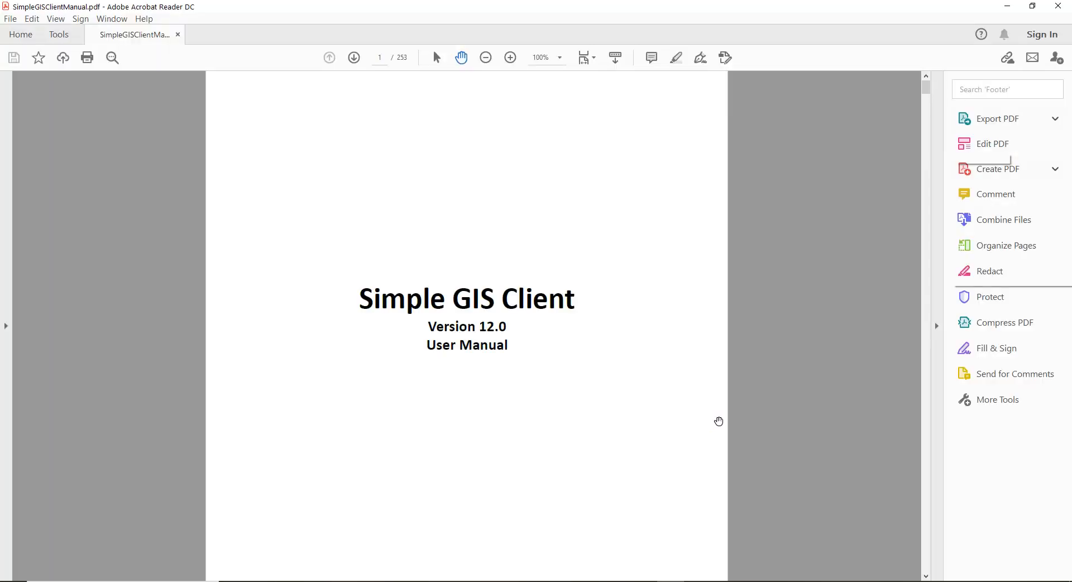
pyautogui.scroll(-3, 581, 368)
pyautogui.scroll(1, 577, 368)
pyautogui.scroll(-6, 577, 369)
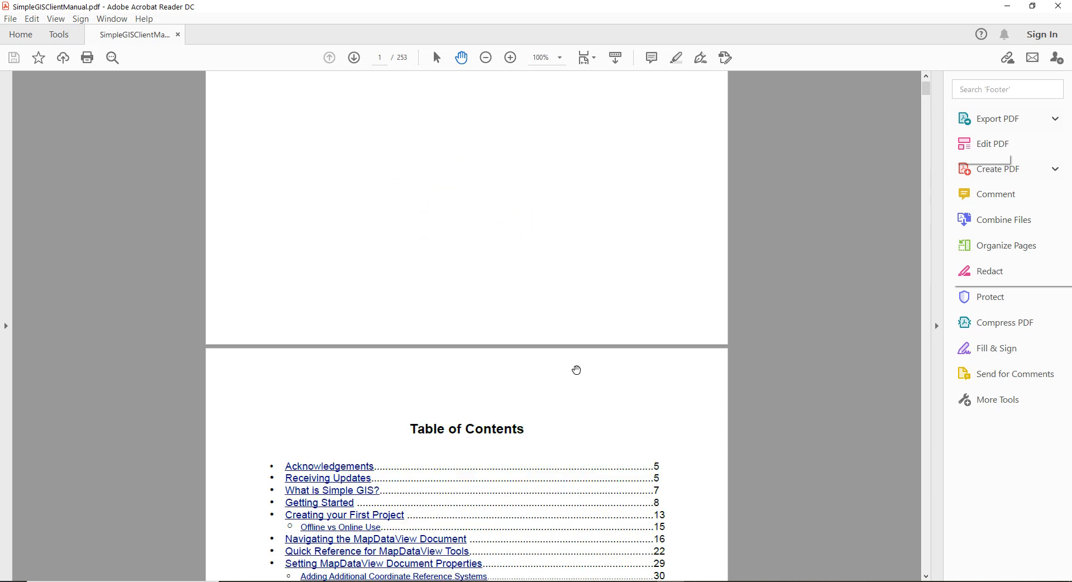
pyautogui.scroll(-8, 577, 369)
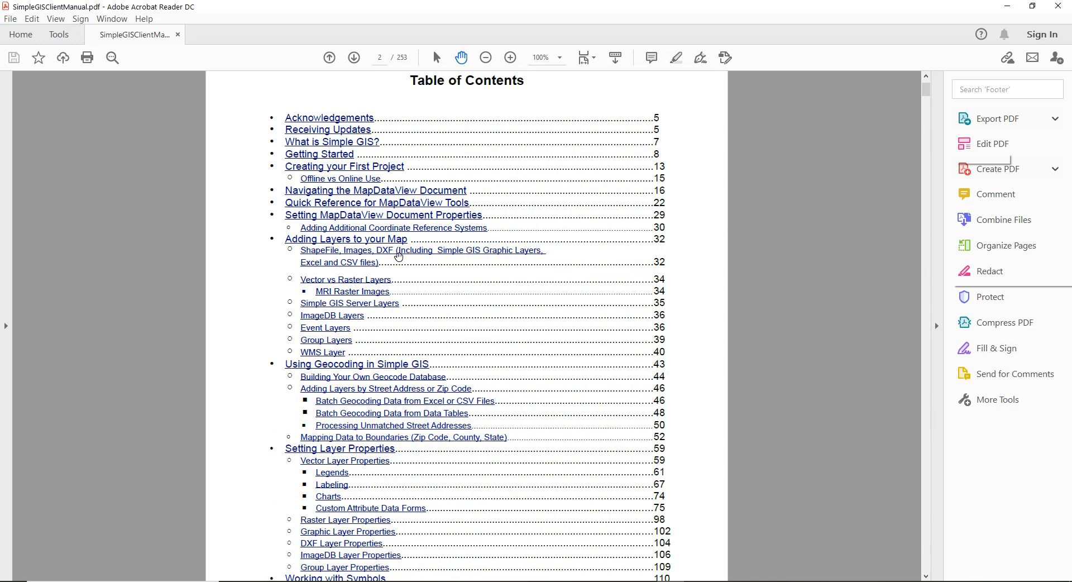
pyautogui.scroll(-4, 353, 216)
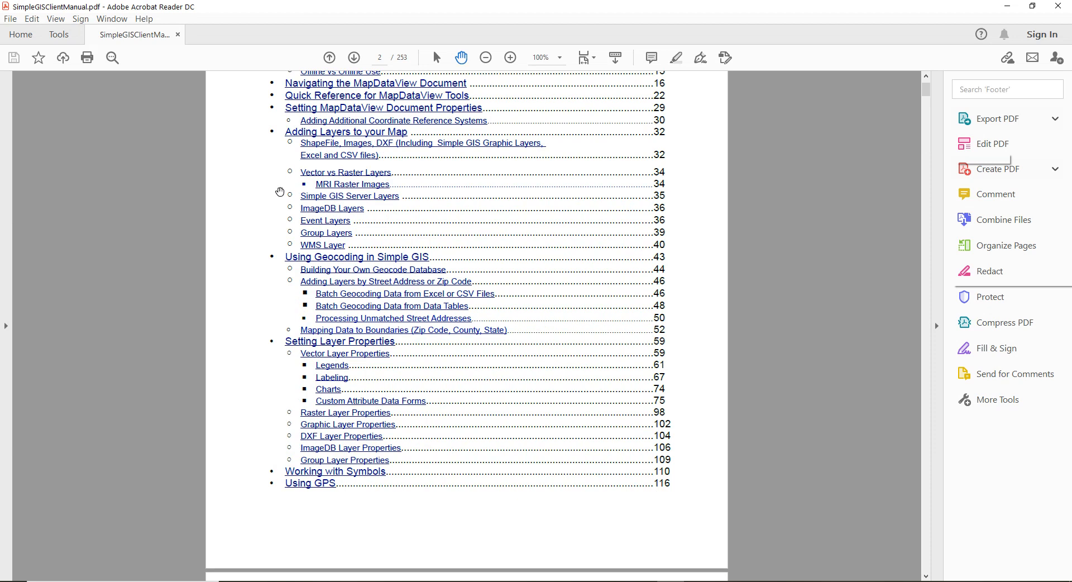
pyautogui.scroll(-4, 438, 332)
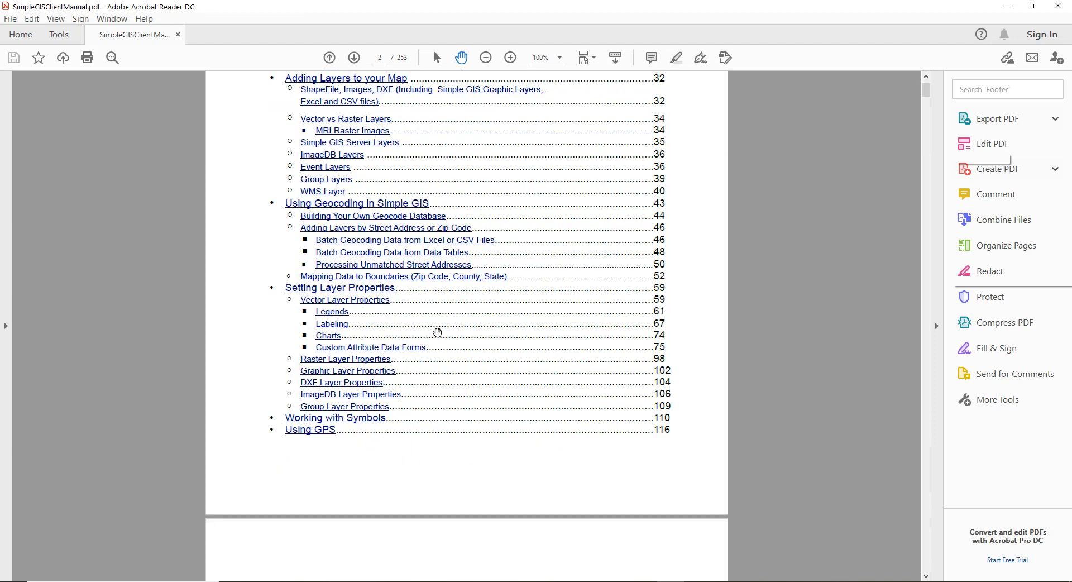
pyautogui.scroll(-2, 437, 332)
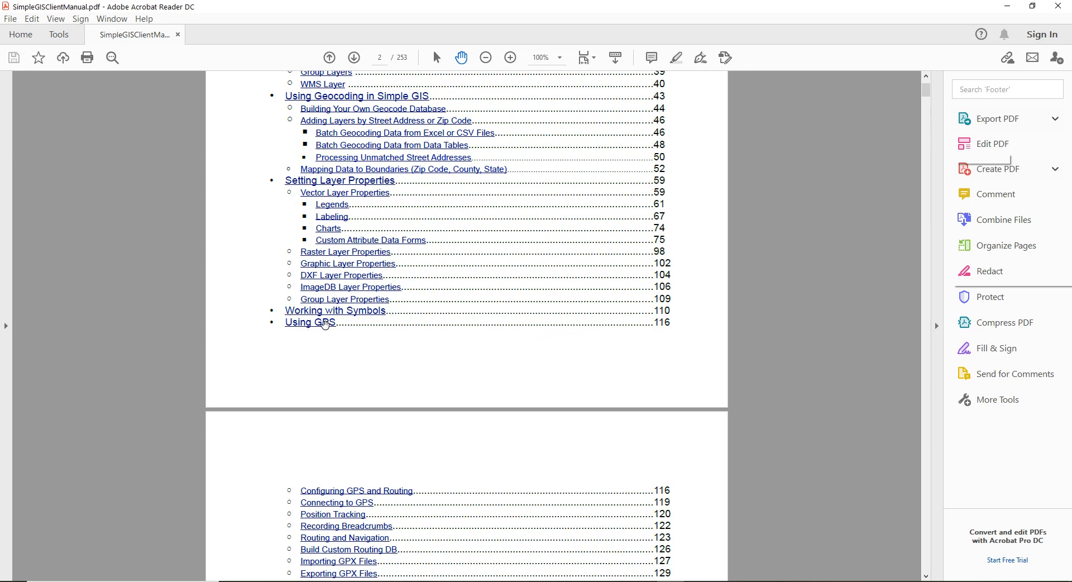
# Step: Go to the Using GPS chapter and read the Configuring GPS and Routing section, including the Com Port, AVL, Bread Crumb and Navigation settings
pyautogui.click(326, 326)
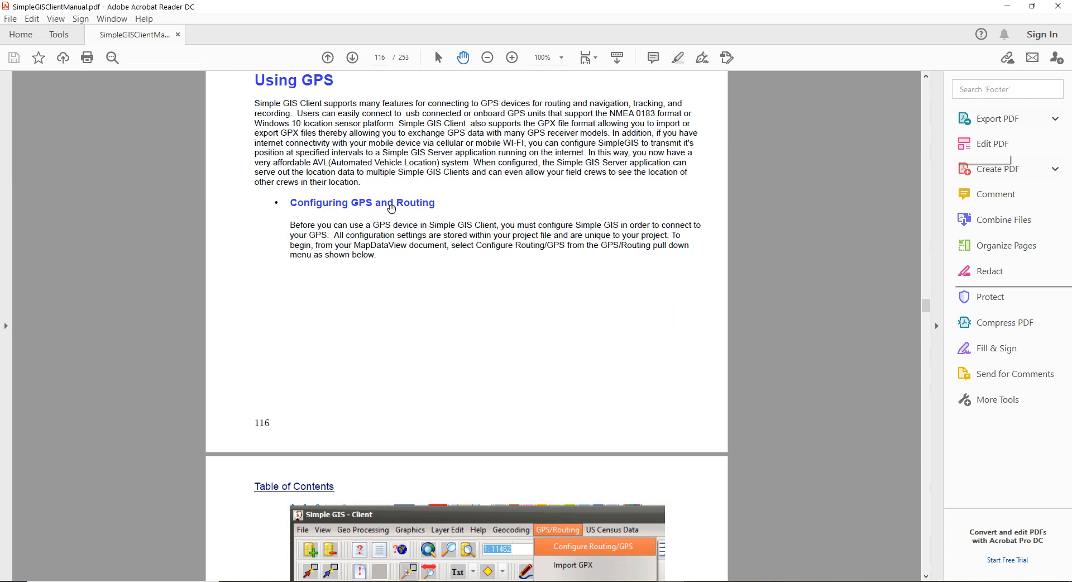
pyautogui.scroll(-2, 535, 379)
pyautogui.scroll(-10, 535, 379)
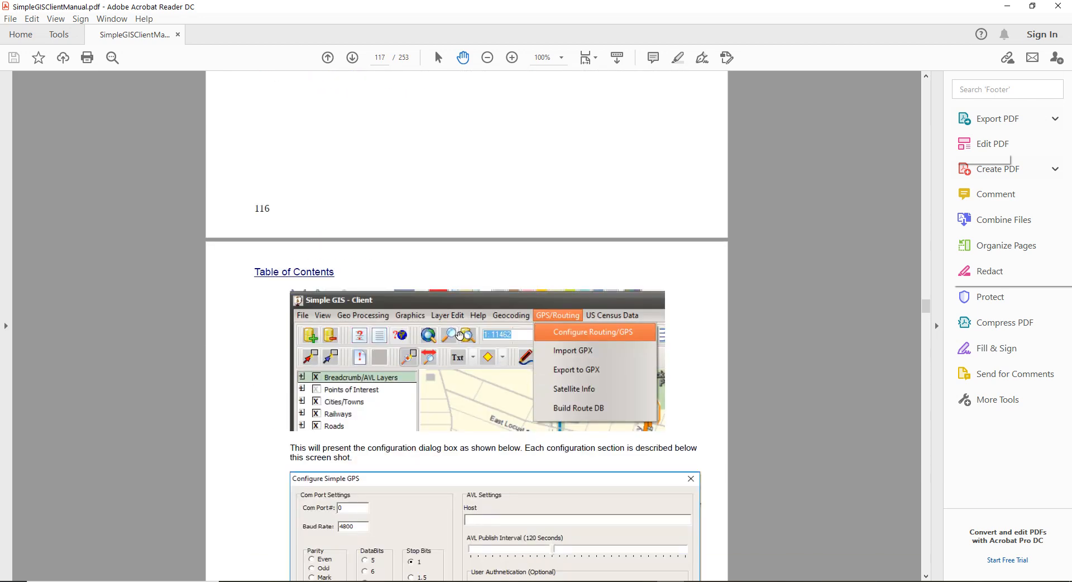
pyautogui.scroll(-17, 572, 444)
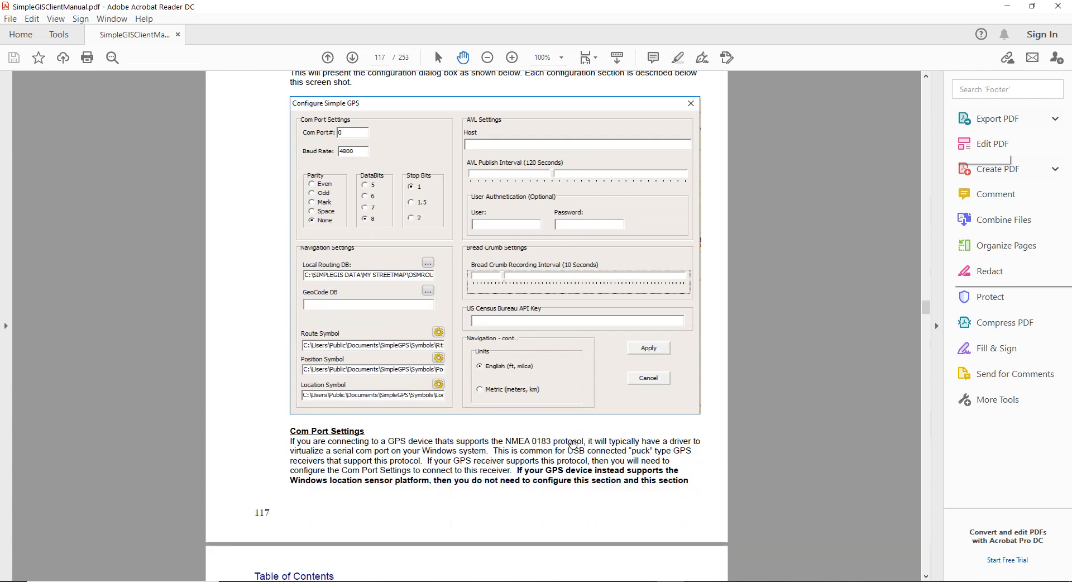
pyautogui.scroll(-10, 572, 444)
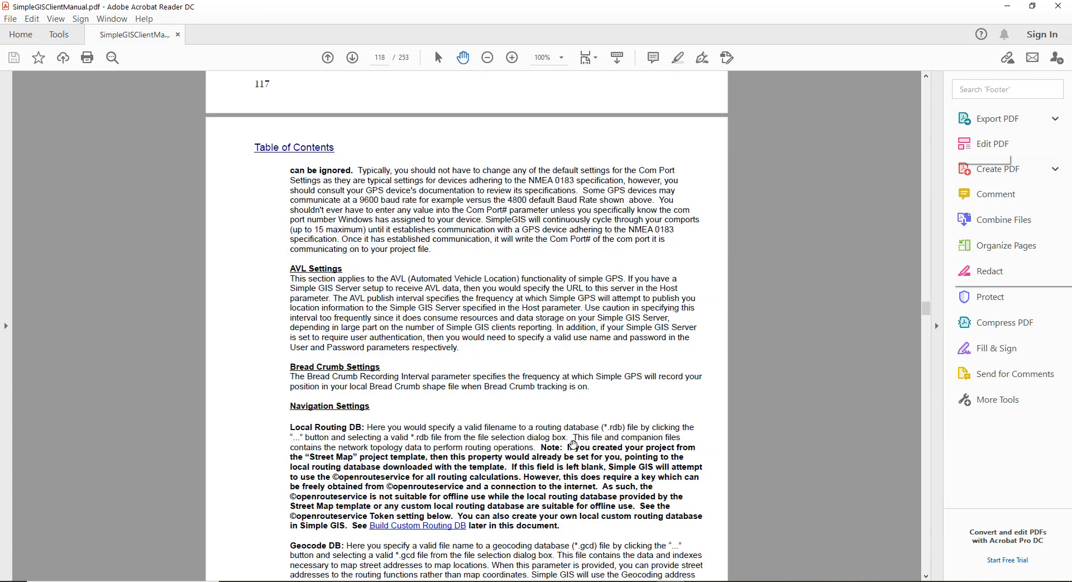